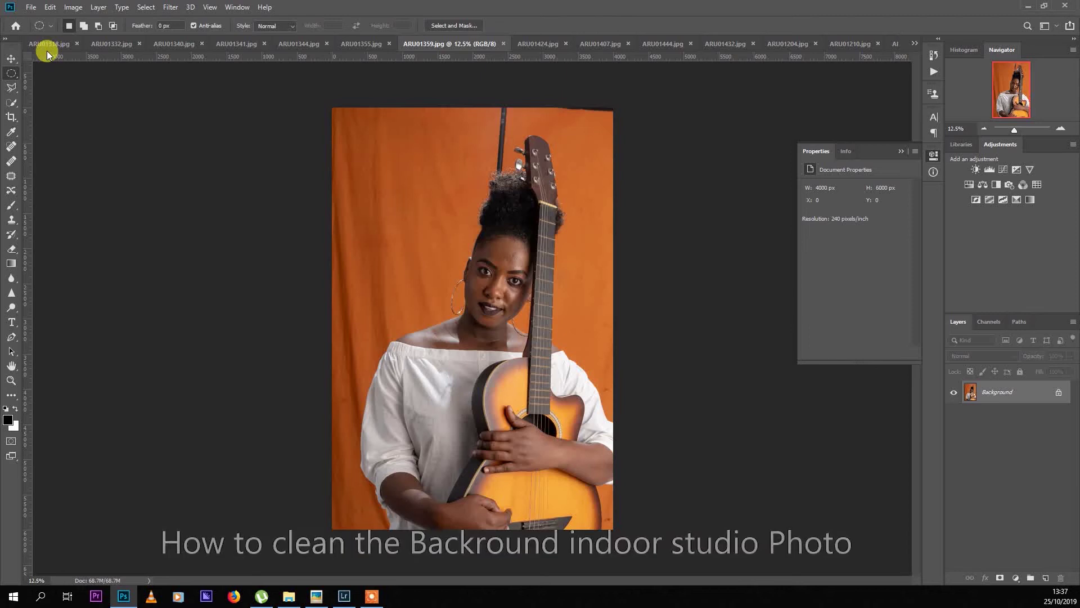
Look through the open guitar photos and return to the ARU01359 portrait.
left_click(41, 44)
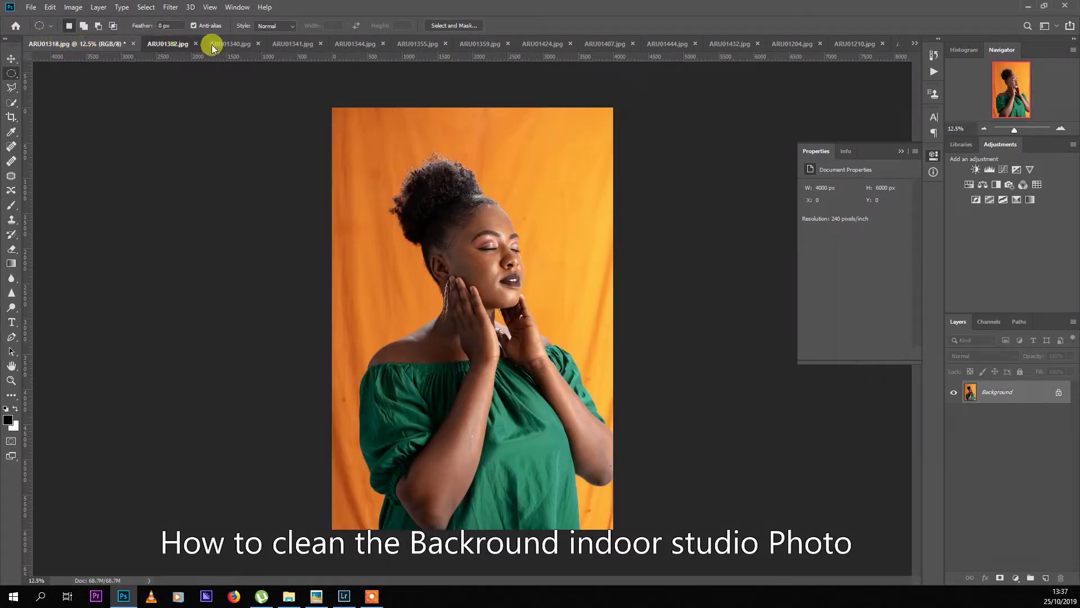
left_click(269, 44)
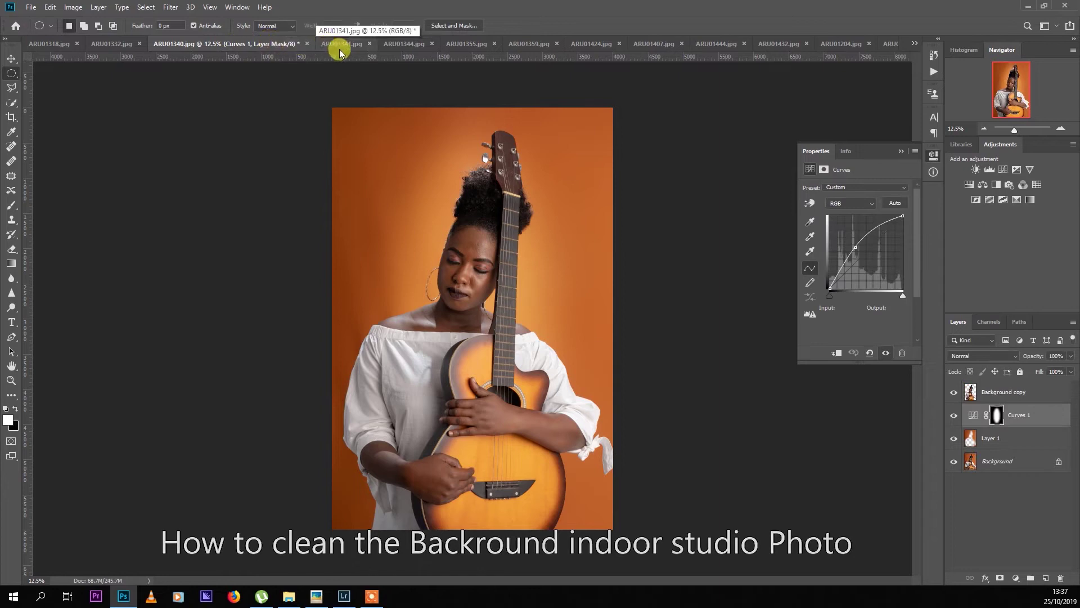
left_click(341, 45)
left_click(481, 45)
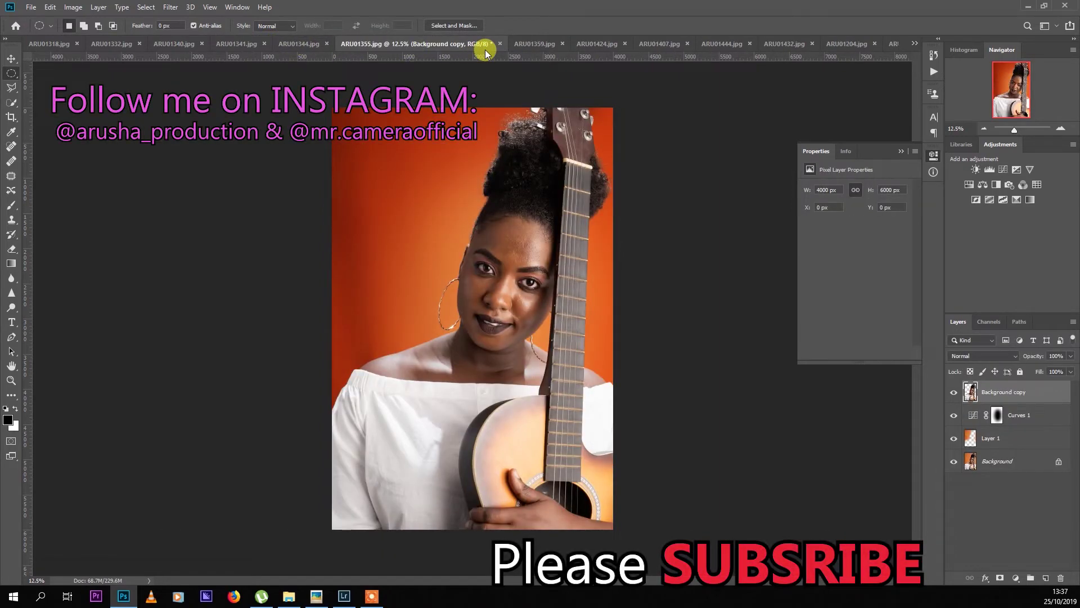
left_click(529, 45)
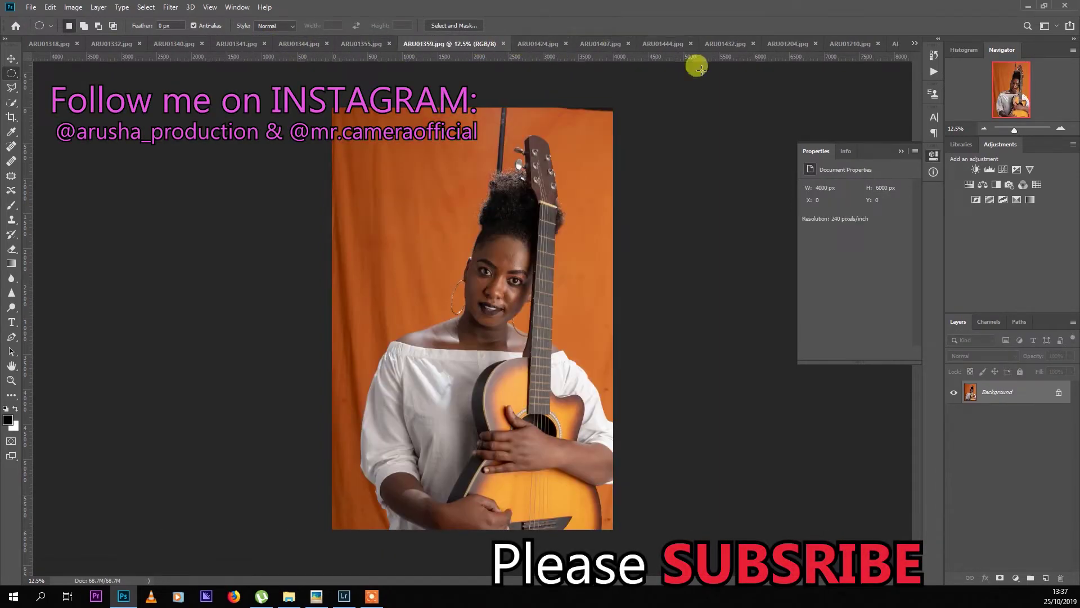
Outline the dark pole above her hair with the Polygonal Lasso and store it as a Curves mask.
left_click(1061, 128)
left_click(1061, 128)
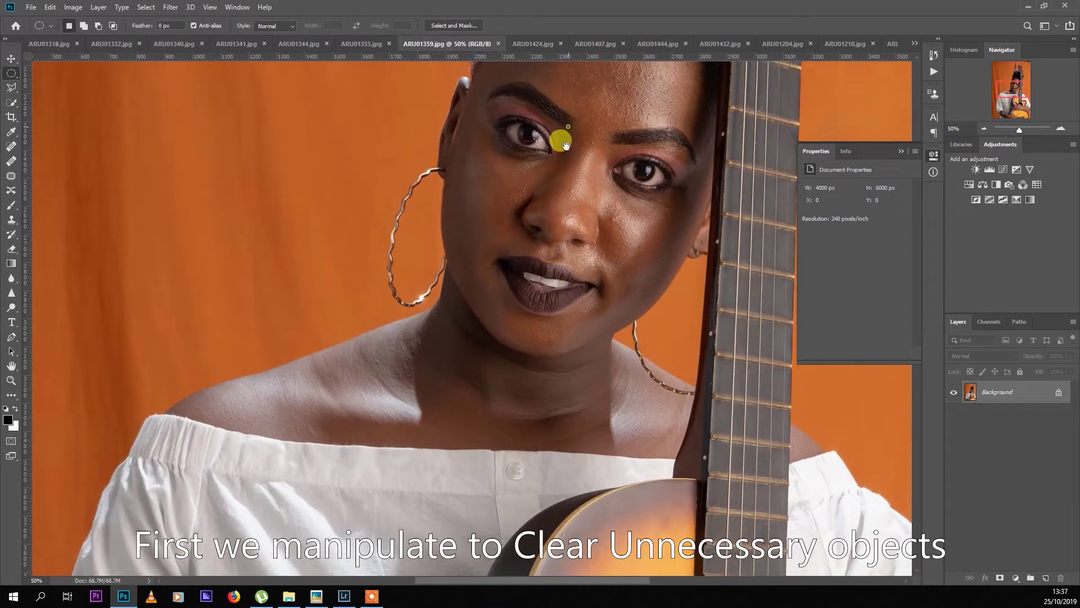
mouse_move(565, 146)
left_mouse_down()
mouse_move(598, 367)
mouse_move(547, 431)
mouse_move(532, 582)
left_mouse_up()
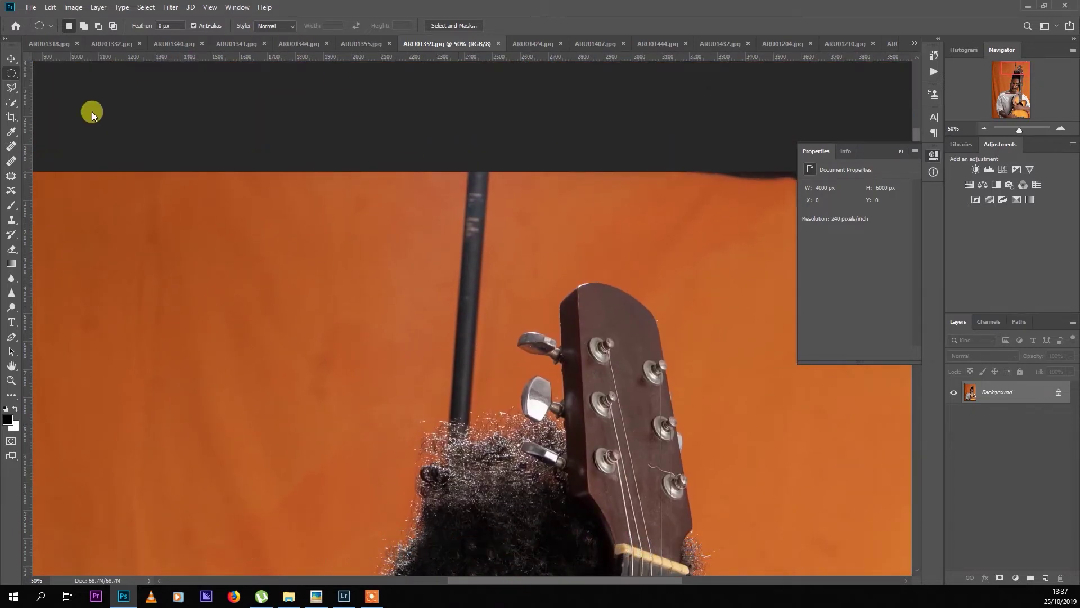
left_click(11, 87)
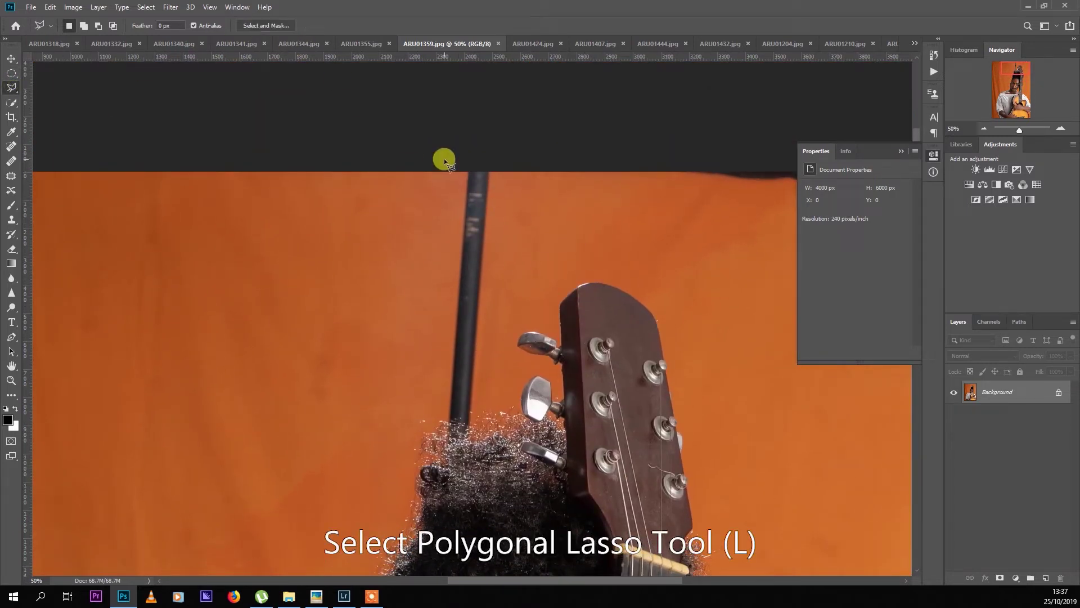
left_click(458, 162)
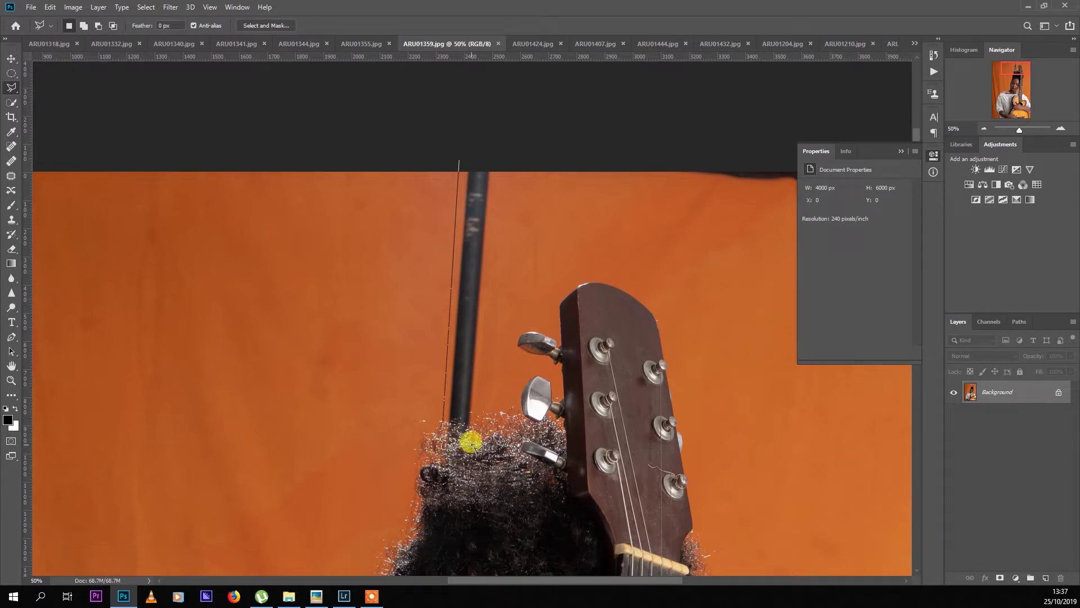
left_click(505, 169)
double_click(504, 166)
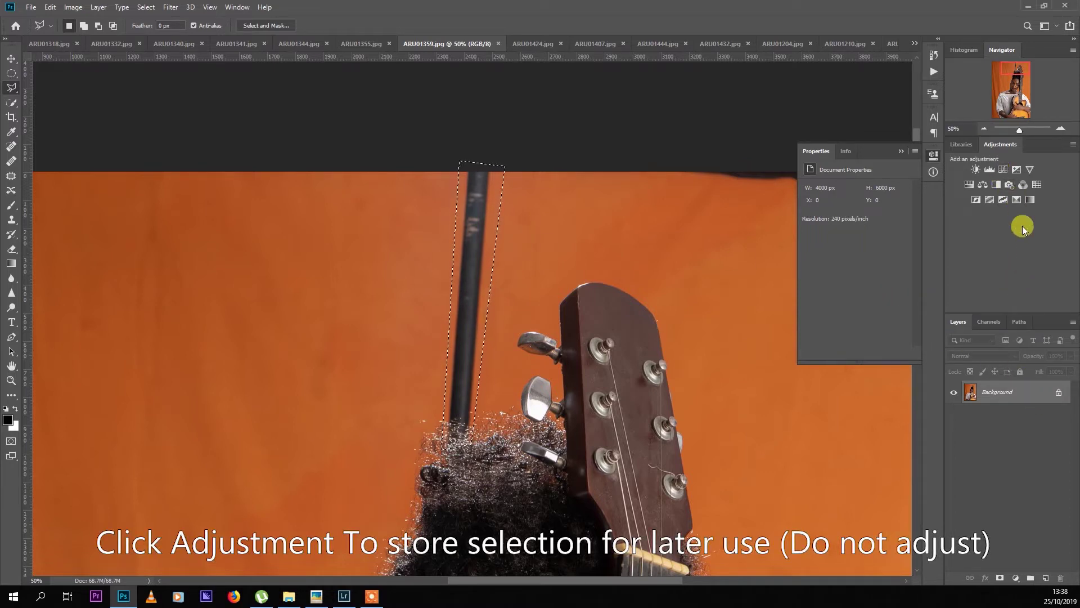
left_click(1003, 169)
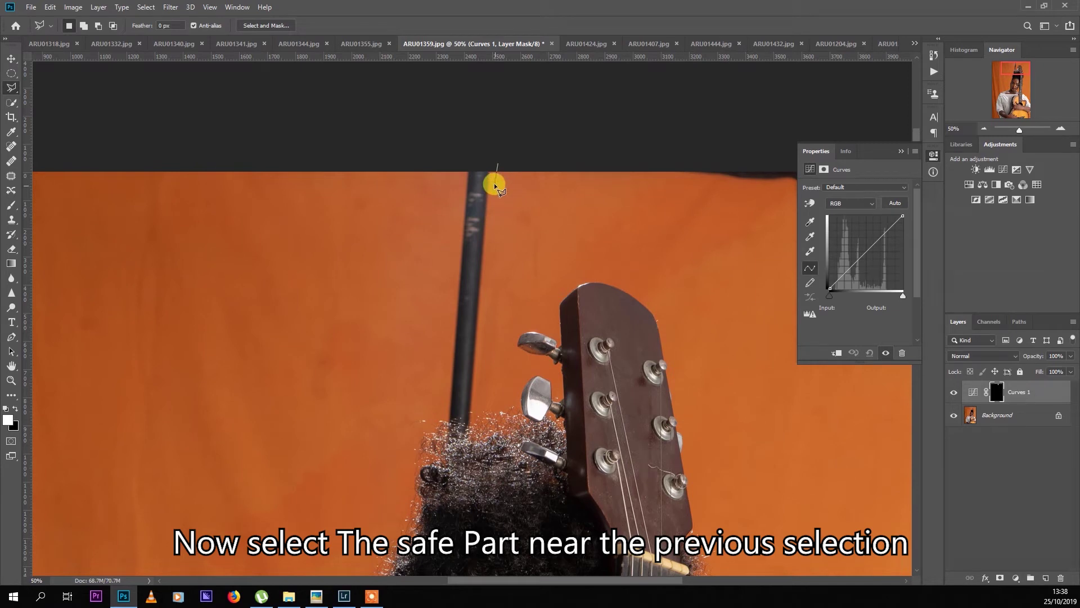
Outline a clean strip of orange backdrop just right of the pole, down beside the hair.
left_click(495, 167)
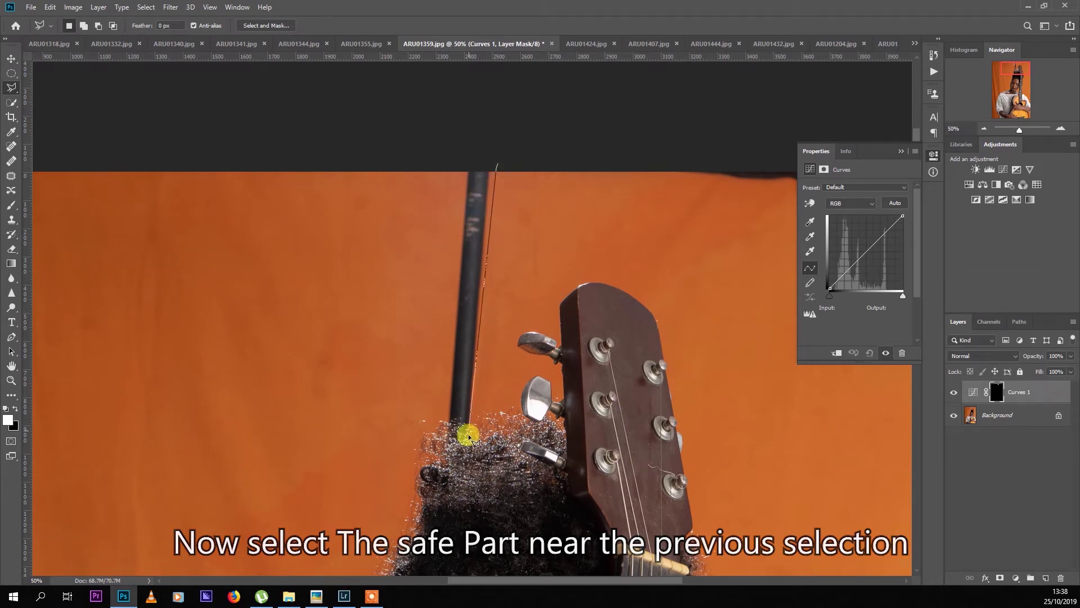
left_click(470, 471)
left_click(502, 475)
left_click(514, 442)
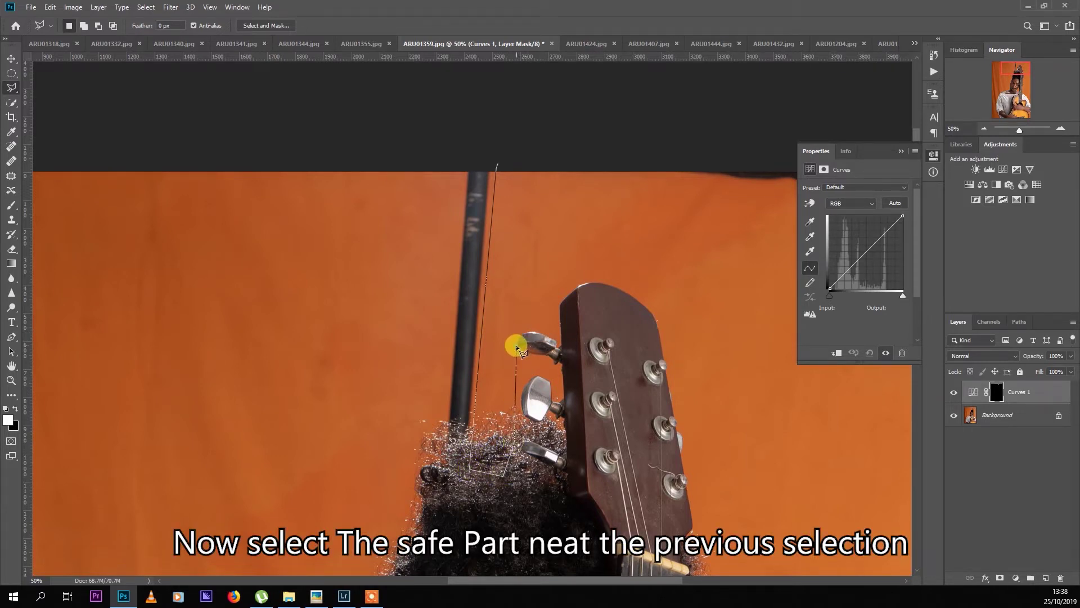
left_click(515, 344)
double_click(537, 163)
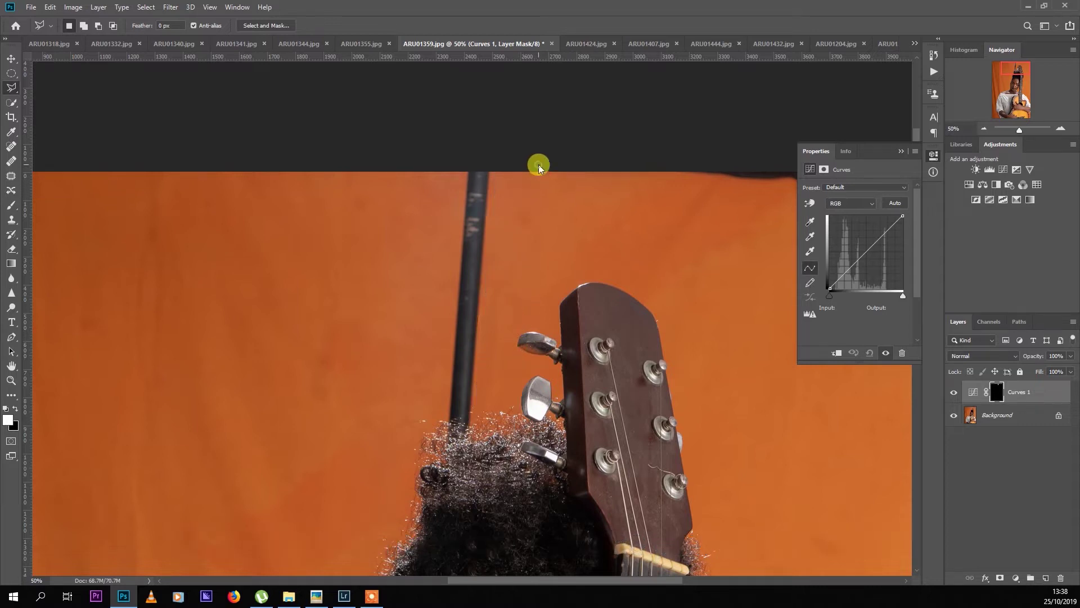
left_click(9, 59)
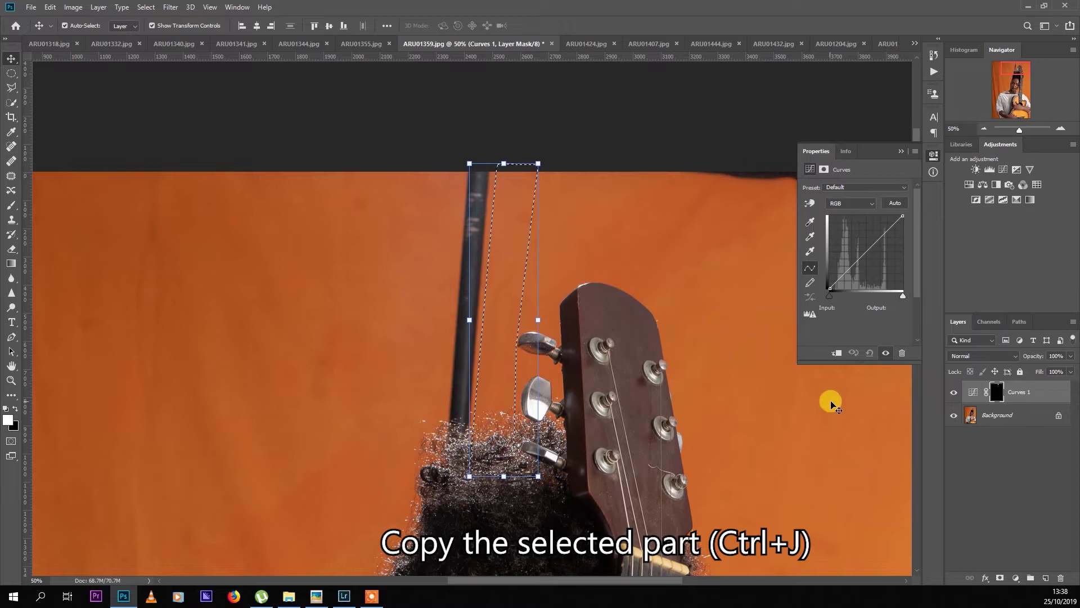
Copy the backdrop strip to Layer 1 above Curves 1 and slide it left over the pole.
left_click(978, 417)
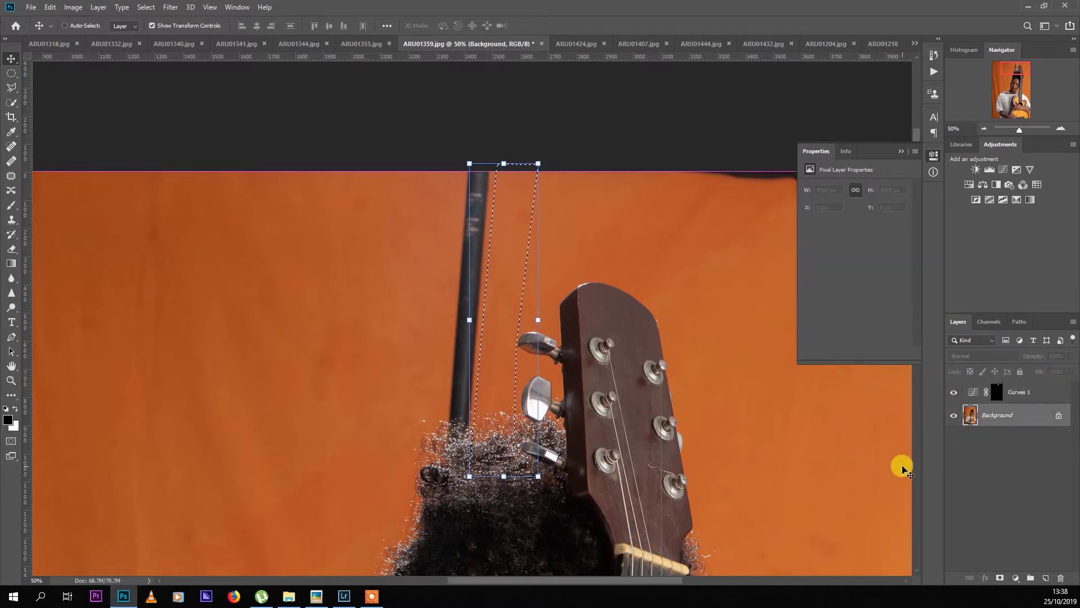
key("ctrl+j")
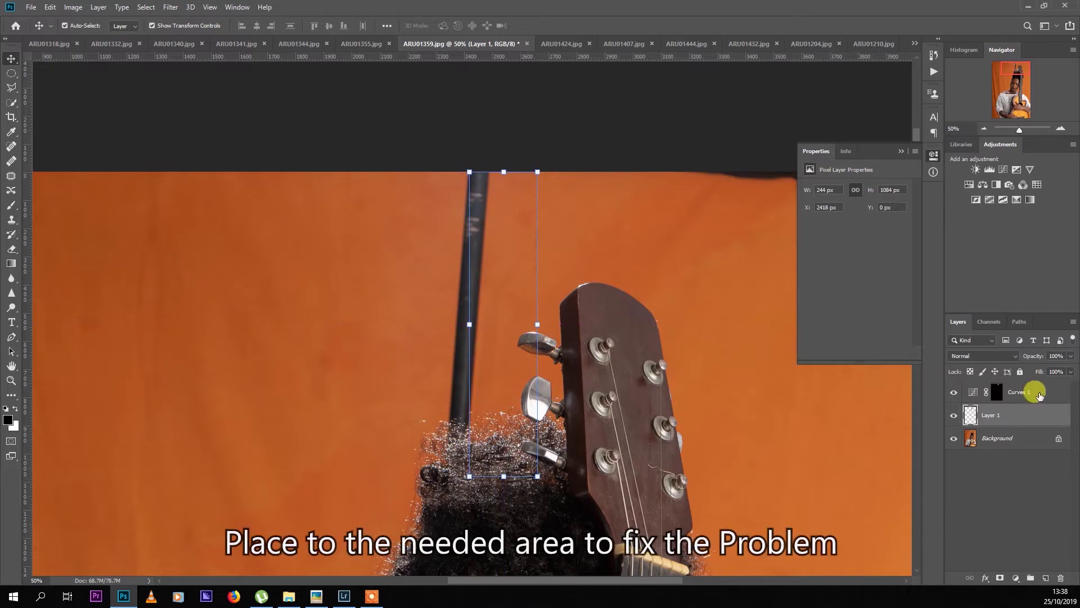
left_click_drag(1037, 416, 1031, 375)
mouse_move(489, 355)
left_mouse_down()
mouse_move(449, 353)
mouse_move(465, 348)
left_mouse_up()
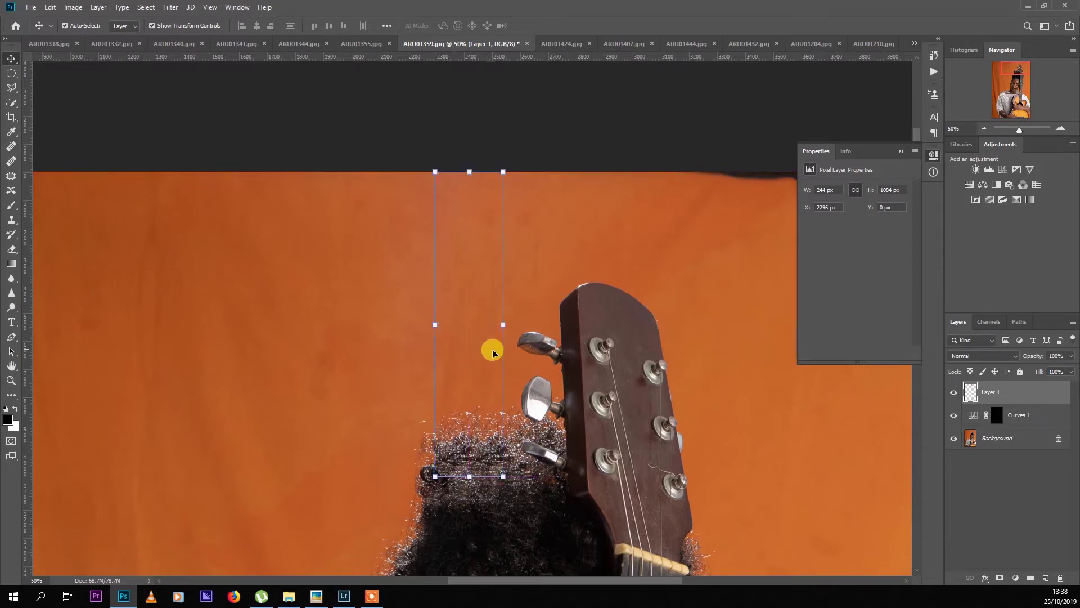
key("alt+bracketleft")
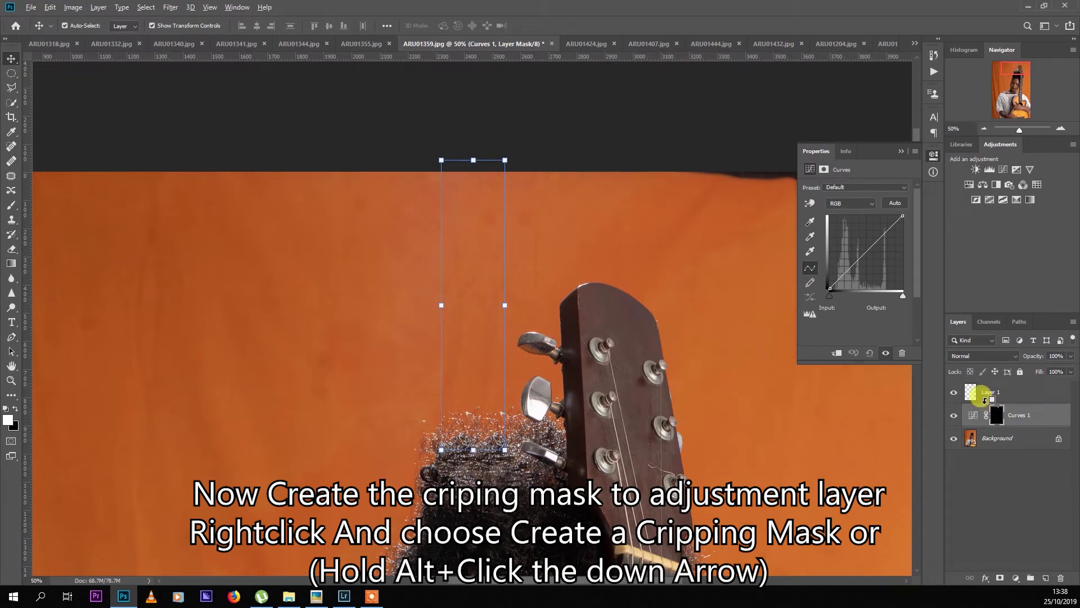
Clip Layer 1 to Curves 1, toggle its visibility to compare, then deselect layers.
left_click(985, 401, "alt")
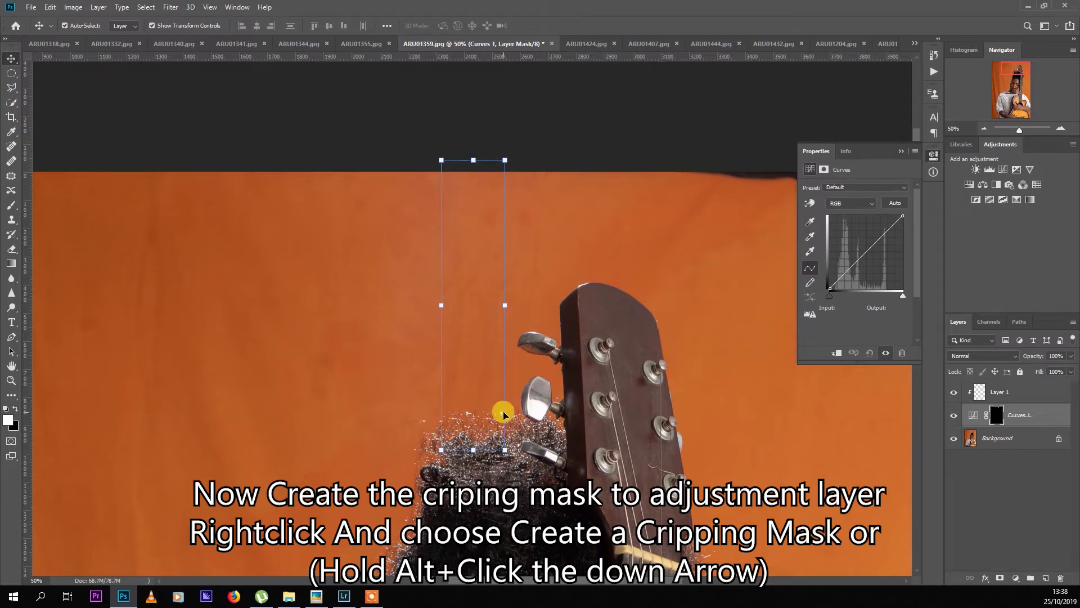
left_click(953, 394)
left_click(954, 394)
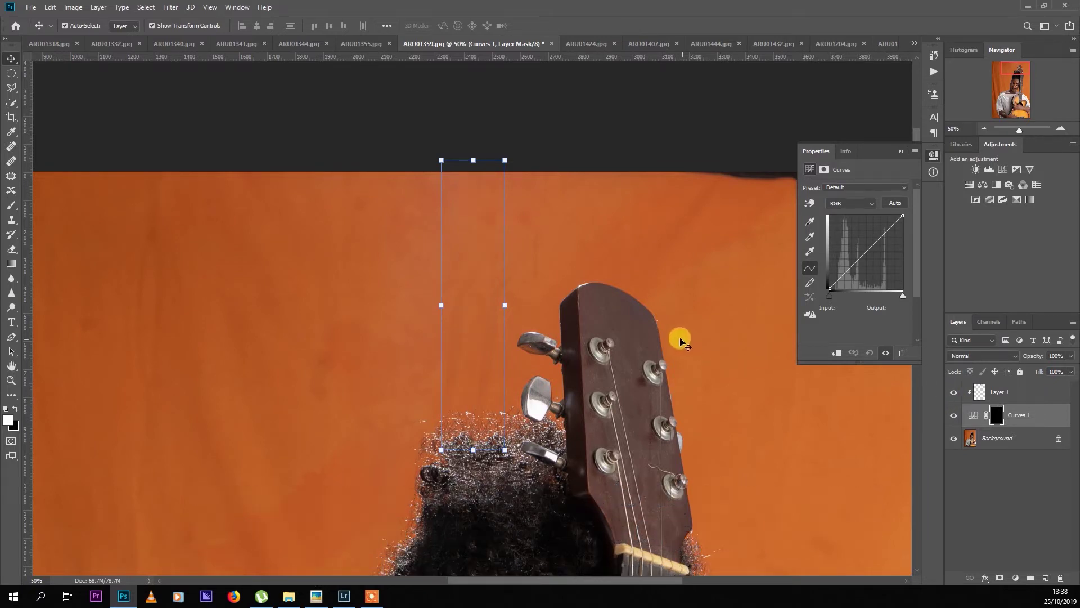
left_click(337, 134)
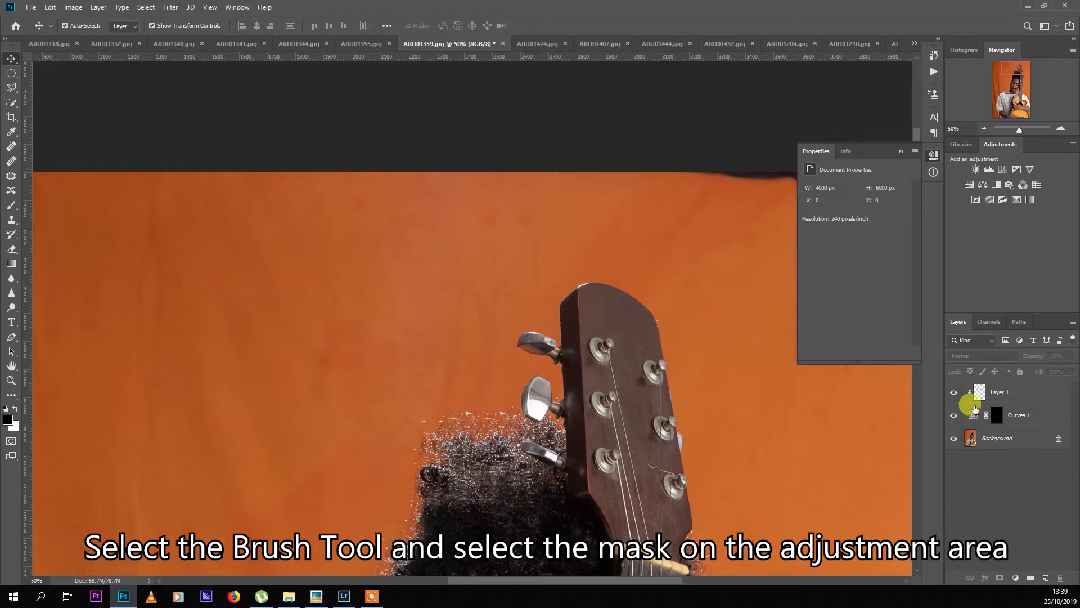
Target the Curves 1 layer mask and switch to the Brush tool for blending.
left_click(991, 415)
right_click(500, 347)
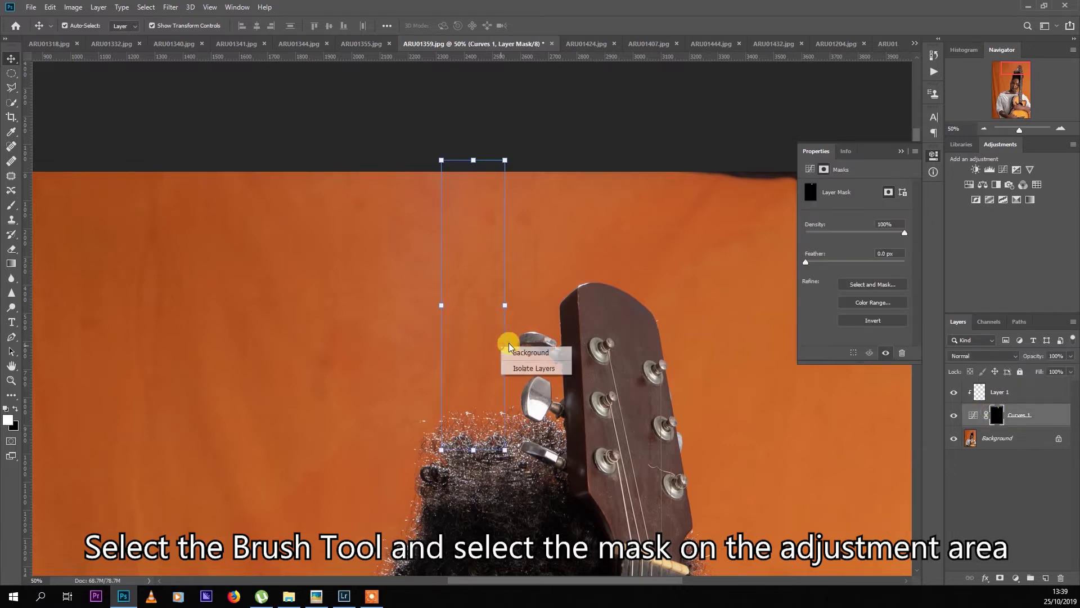
left_click(13, 209)
left_click(12, 206)
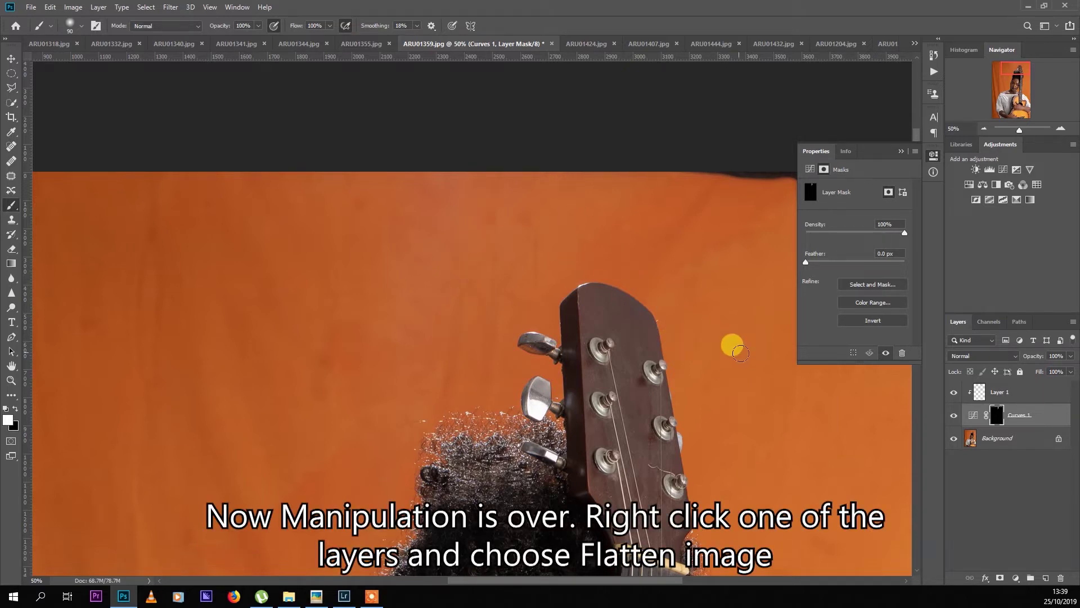
Flatten all layers into a single Background and zoom out to the whole portrait.
scroll(759, 377, "down", 3)
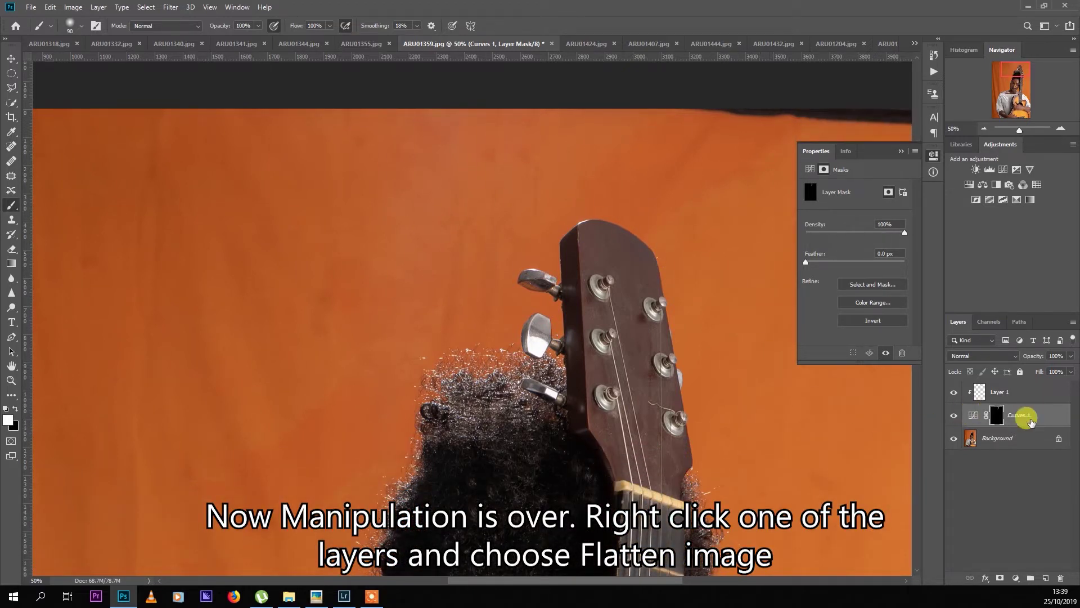
scroll(651, 309, "down", 2)
scroll(656, 306, "down", 2)
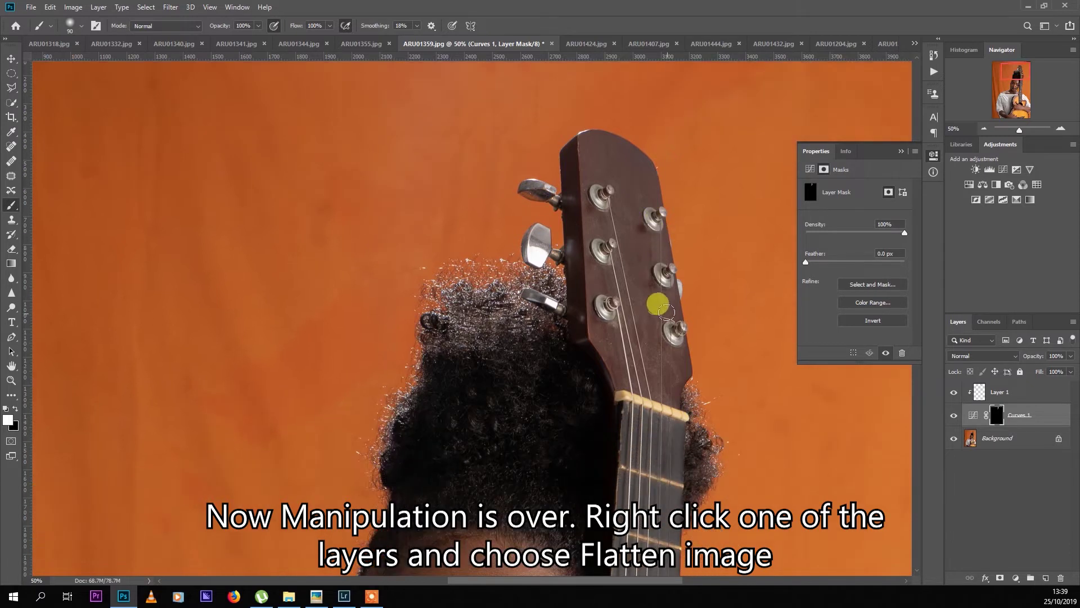
scroll(656, 306, "down", 3)
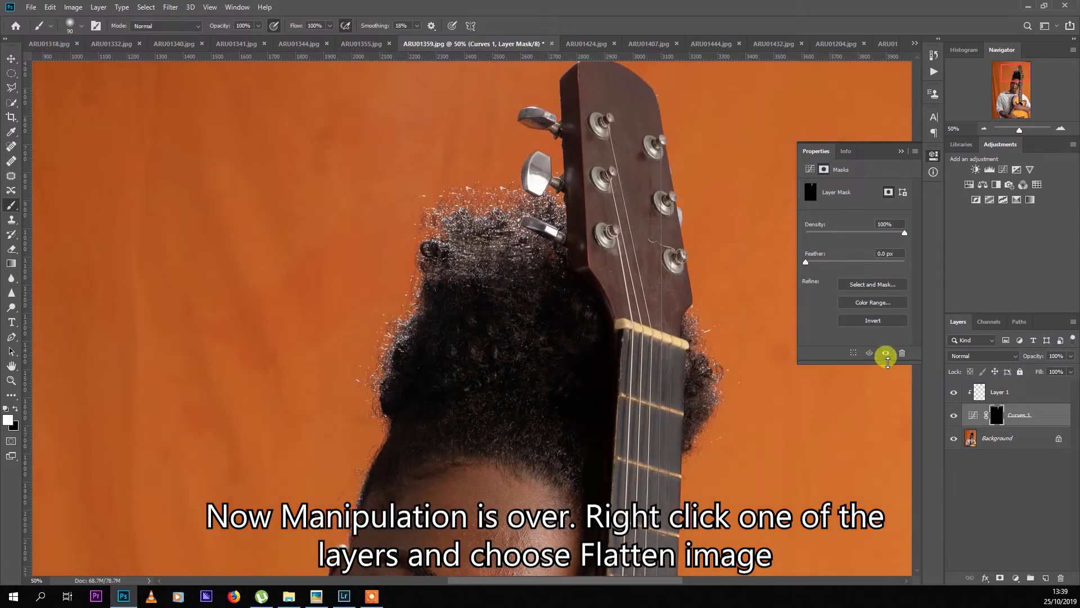
right_click(1039, 444)
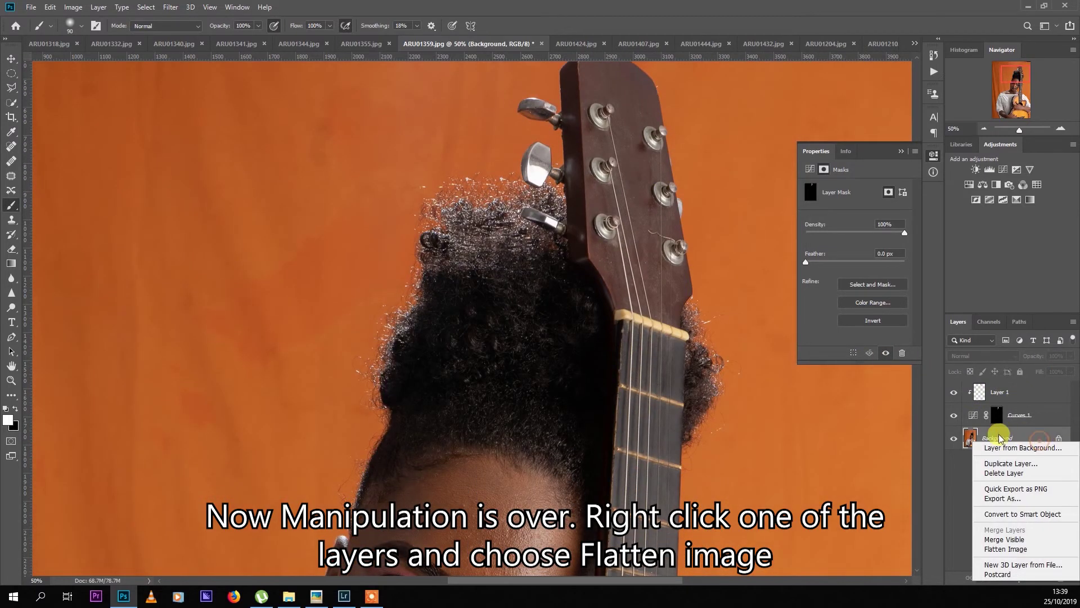
left_click(1035, 410)
right_click(1039, 396)
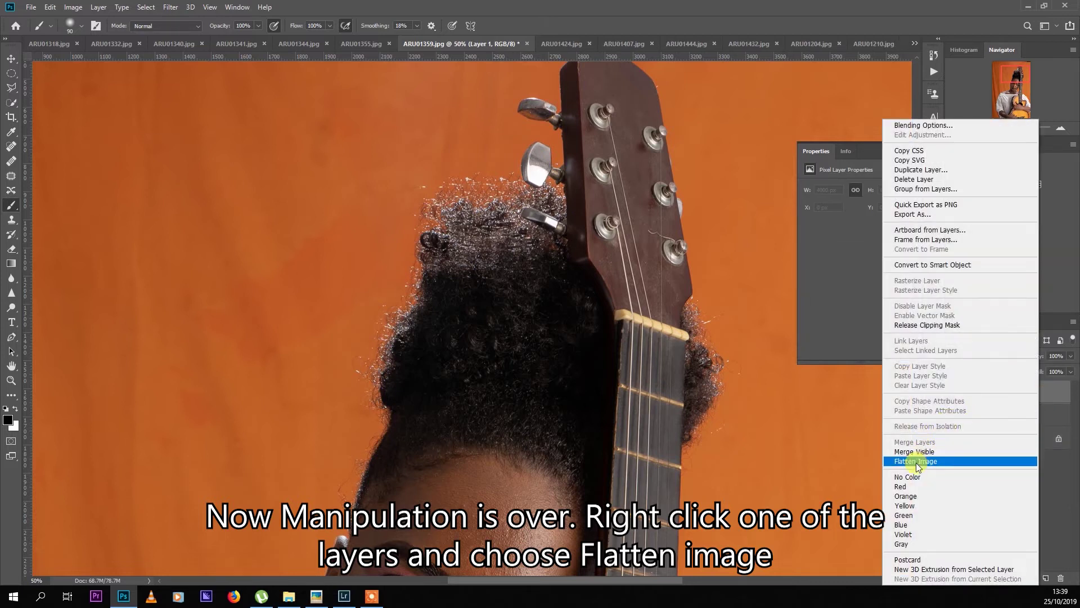
left_click(916, 462)
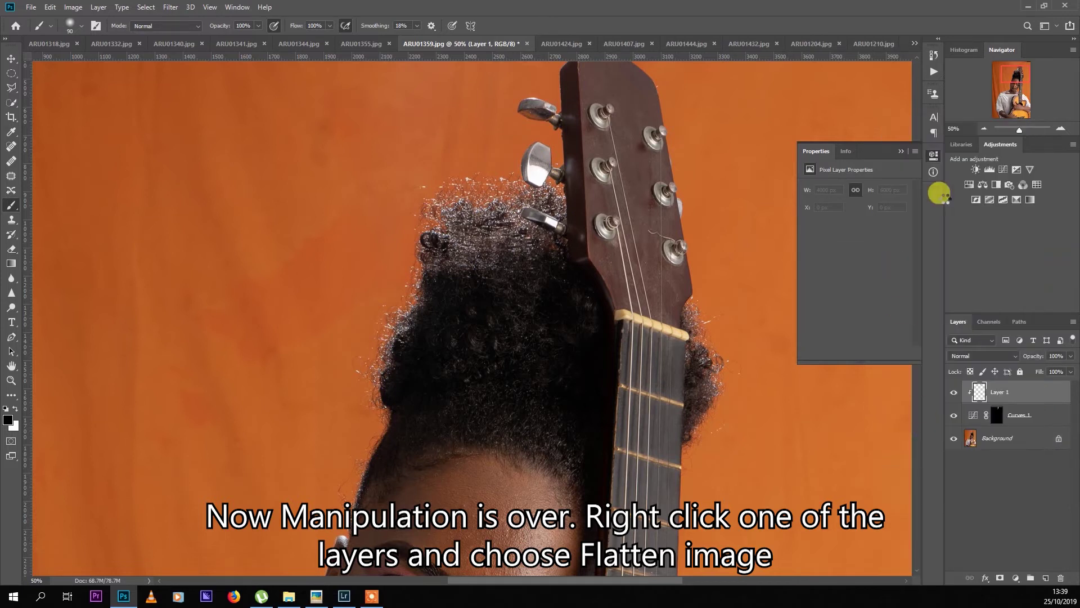
left_click(986, 130)
left_click(986, 129)
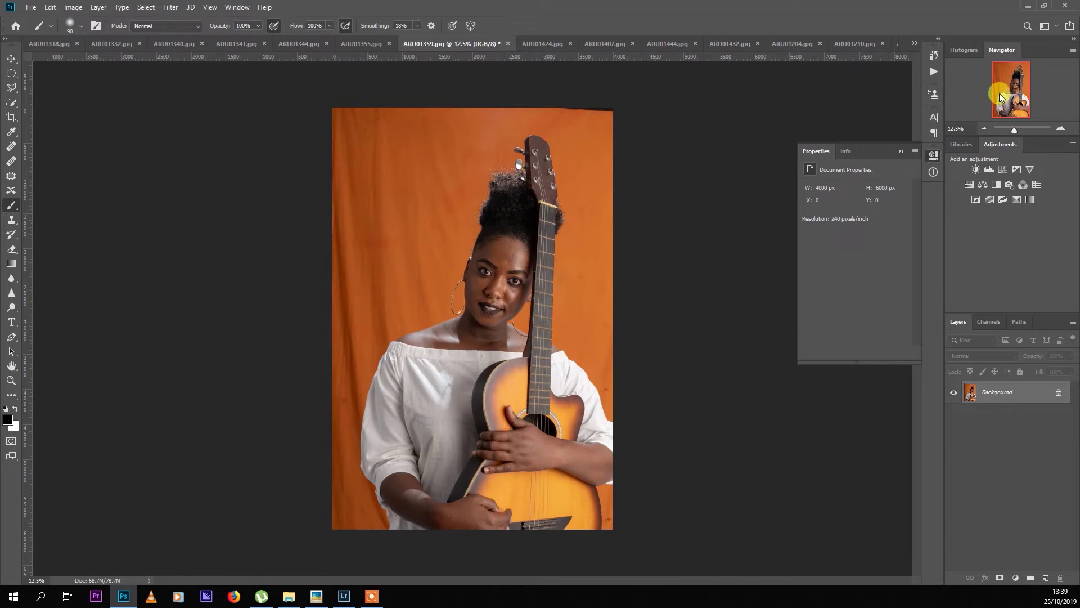
key("v")
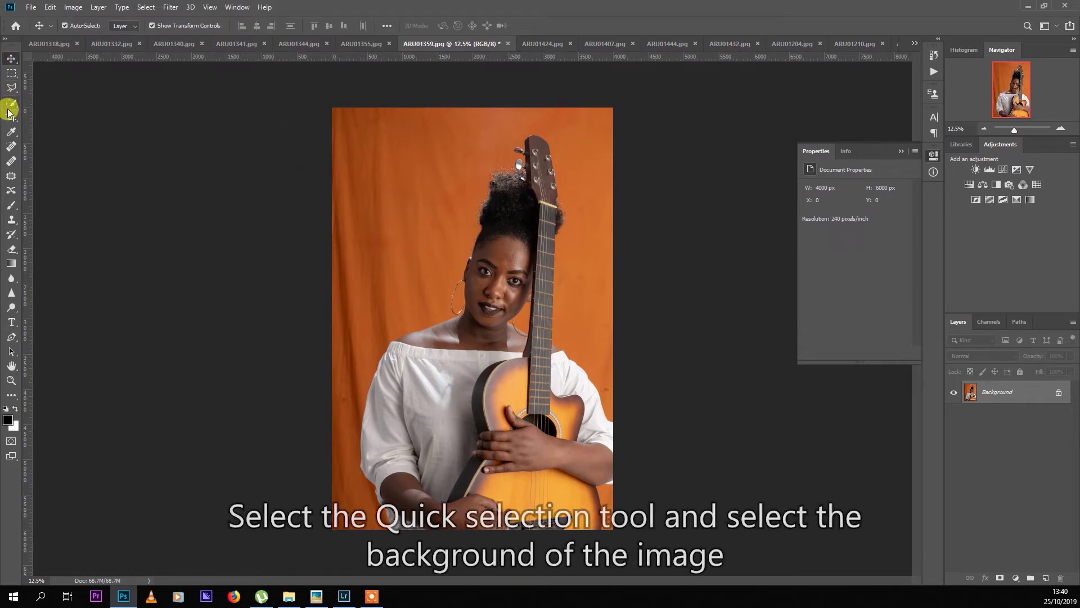
Quick-select the orange backdrop around the woman and guitar, refining edges near her neck and chin.
left_click(16, 106)
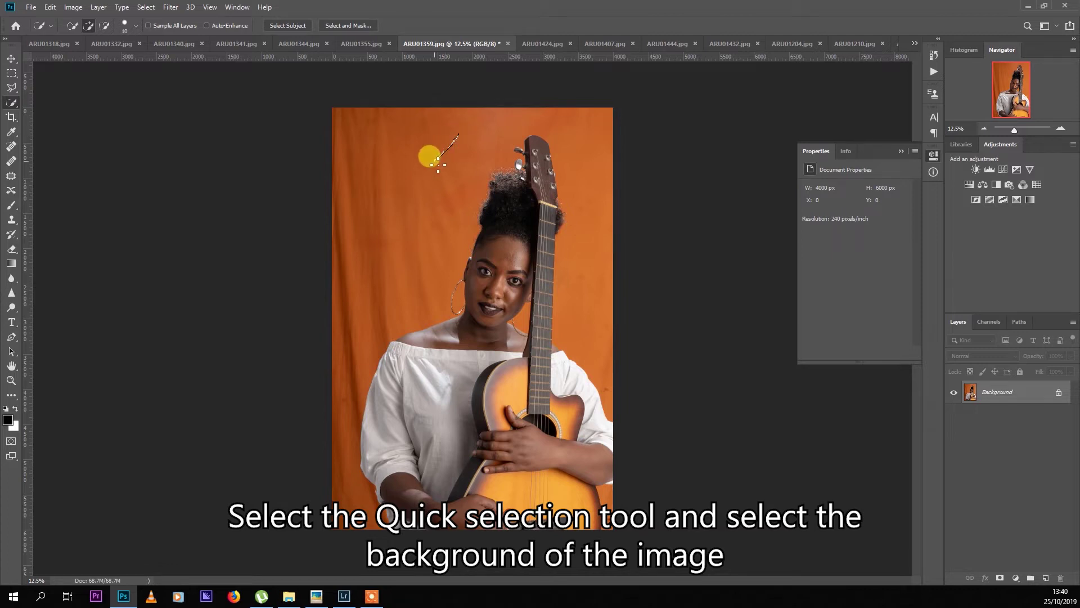
left_click_drag(593, 111, 618, 366)
left_click(605, 501)
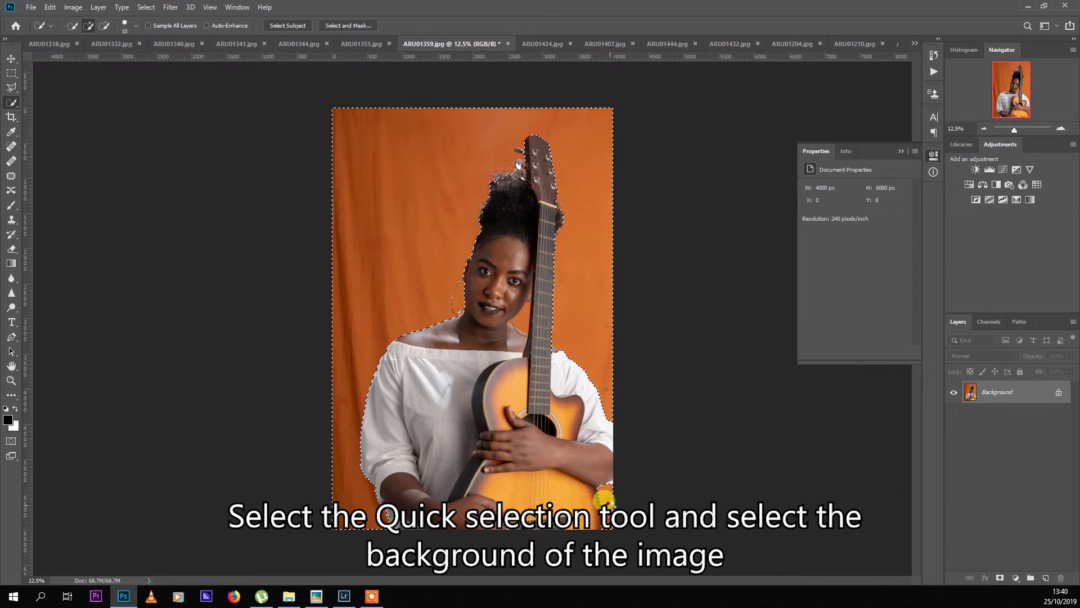
left_click(1061, 130)
left_click(1061, 130)
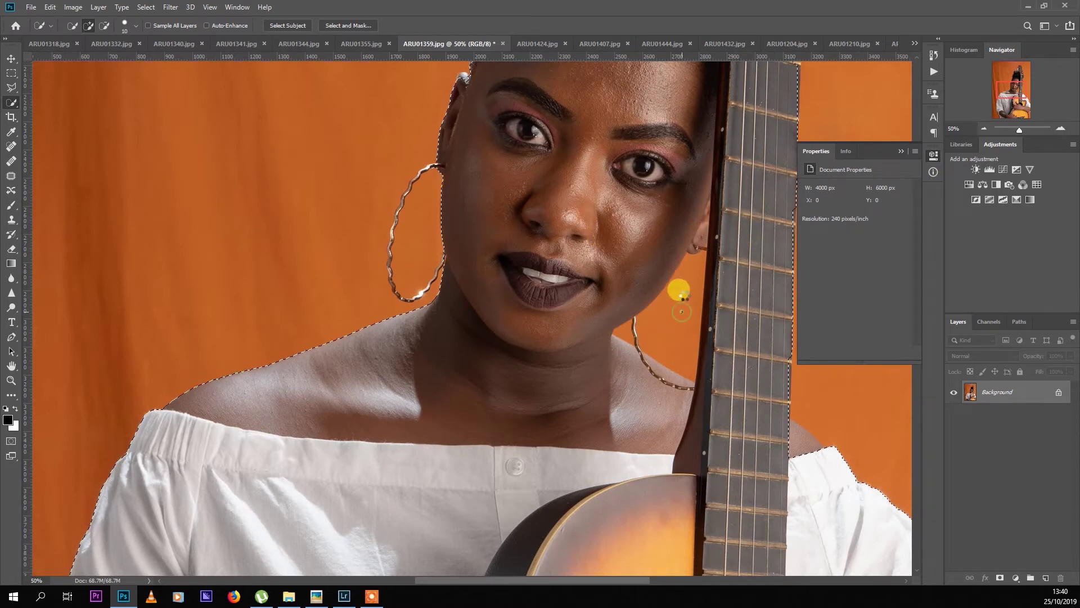
left_click_drag(690, 318, 675, 313)
left_click_drag(621, 338, 670, 329)
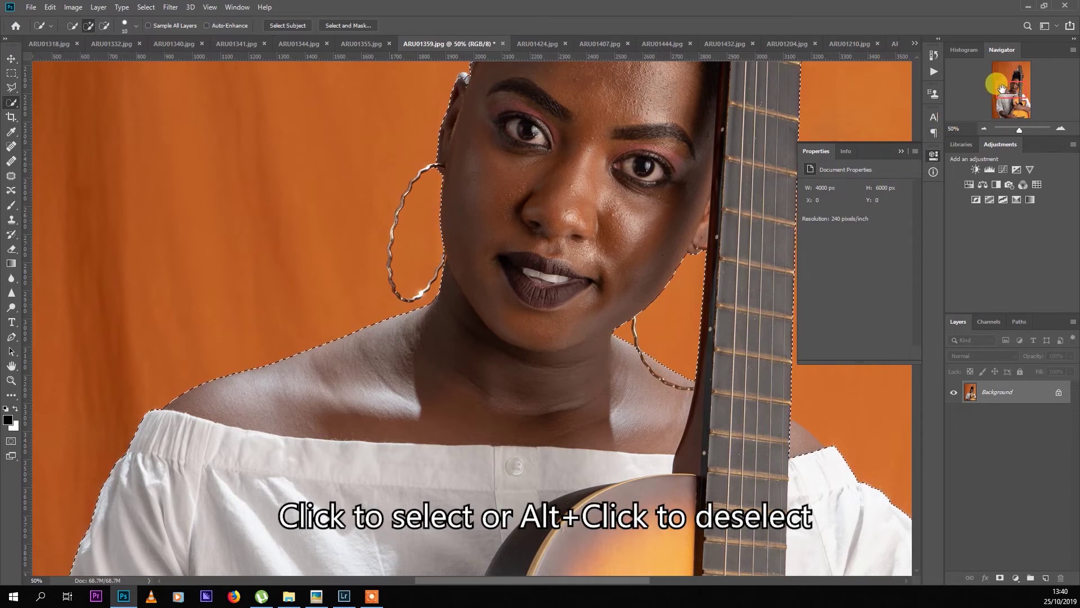
left_click_drag(998, 92, 1002, 83)
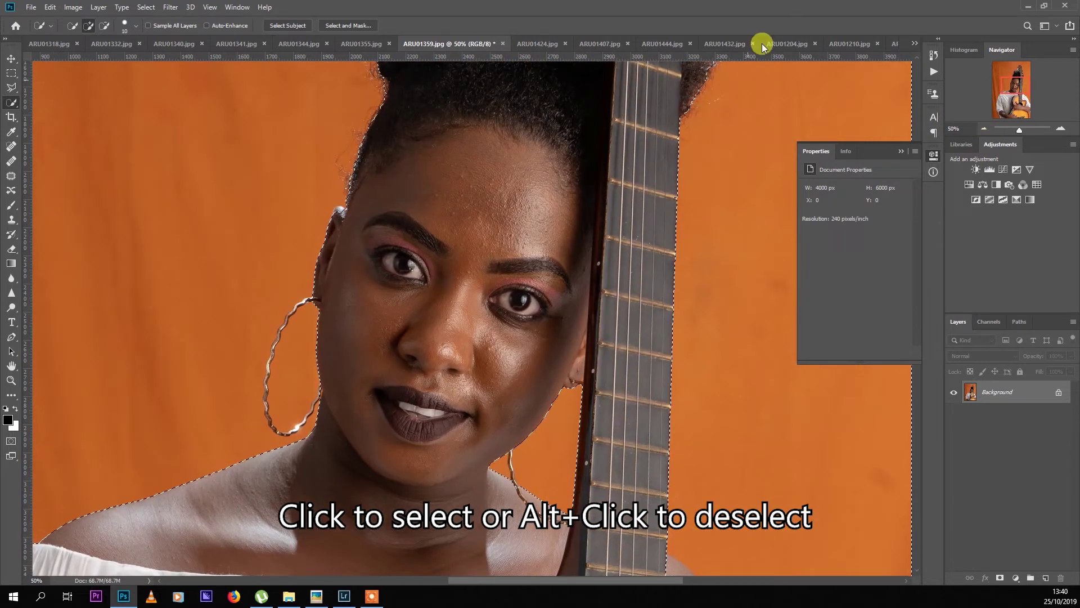
left_click_drag(710, 247, 639, 68)
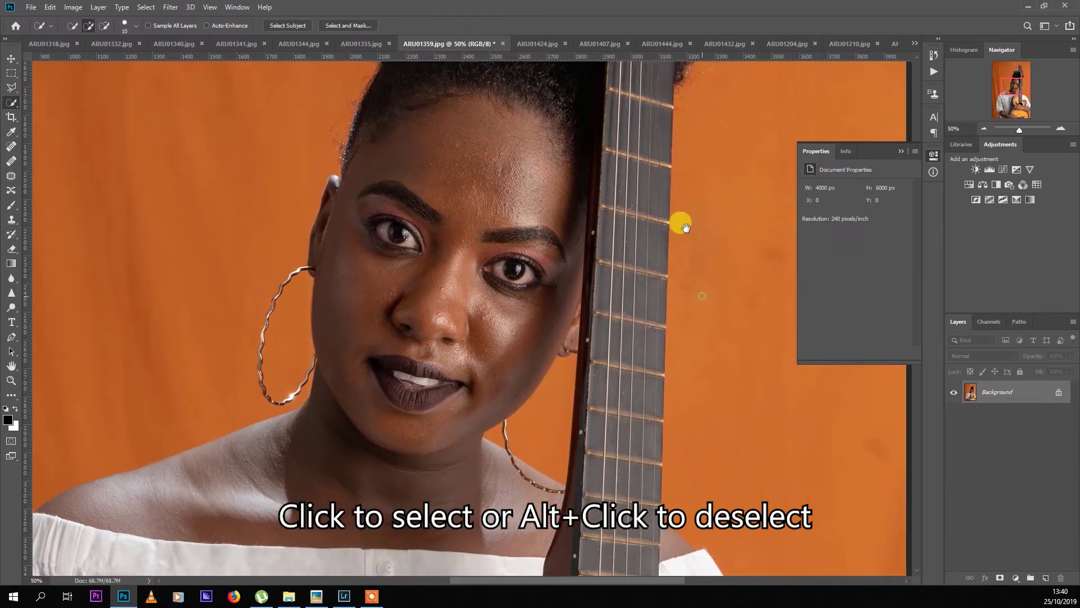
key("alt")
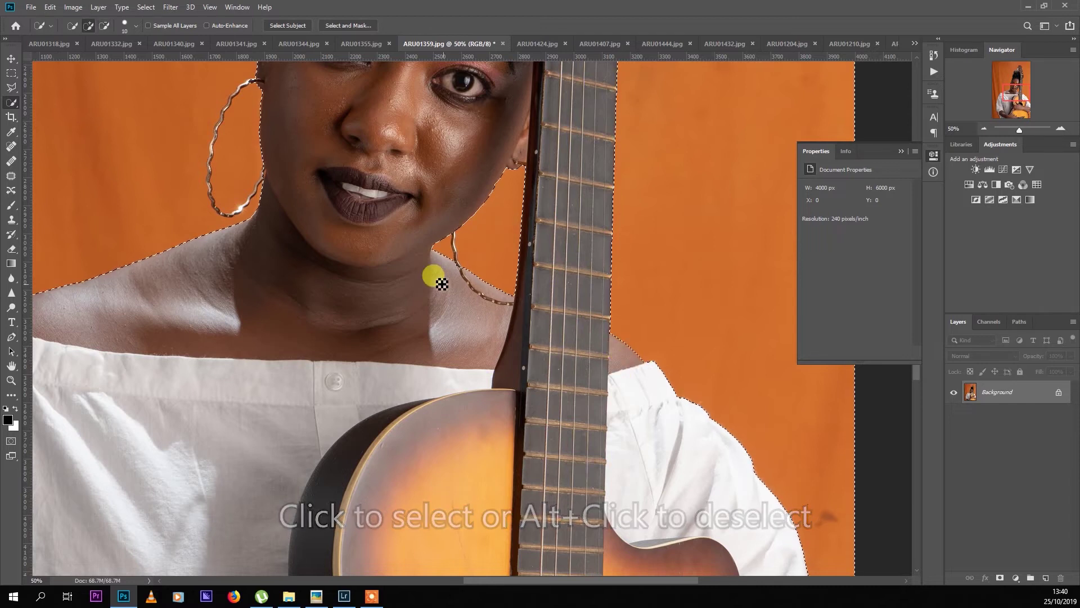
left_click_drag(344, 228, 647, 382)
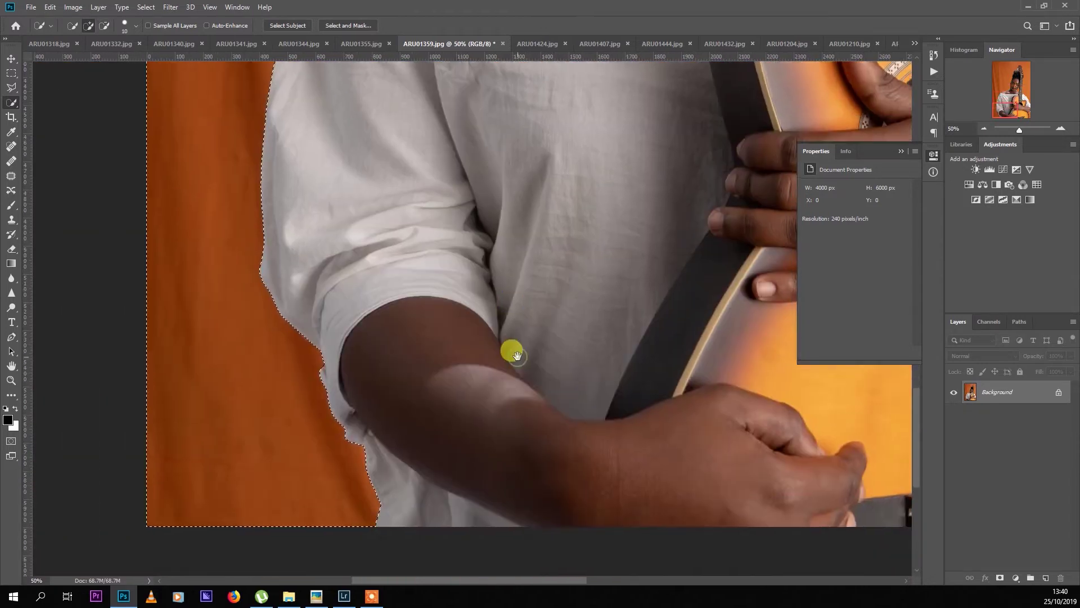
left_click_drag(550, 159, 518, 381)
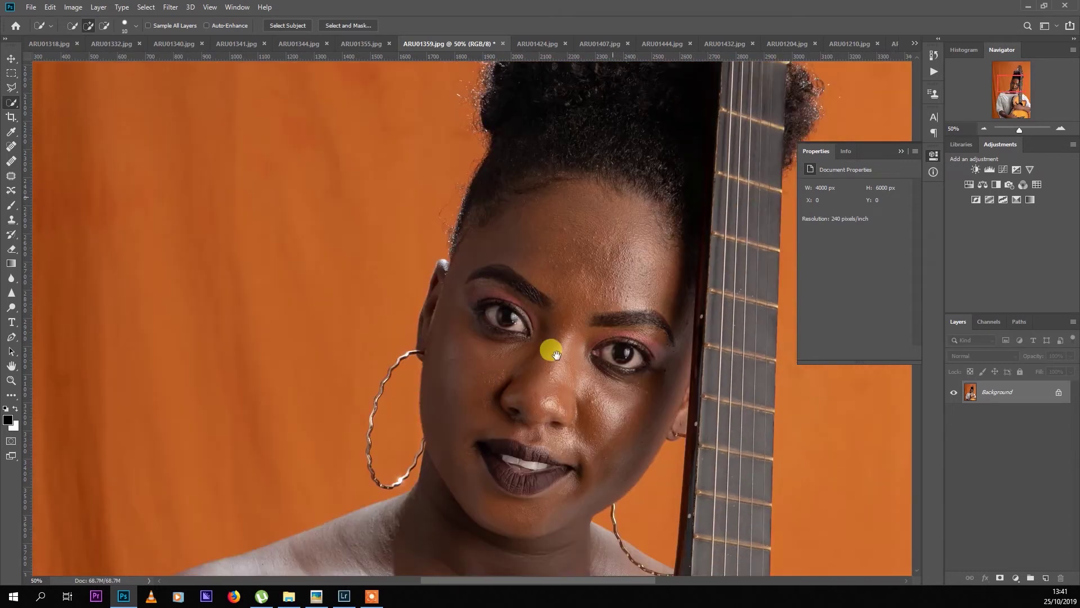
Subtract the hoop earring and guitar tuning pegs from the backdrop selection.
scroll(518, 381, "up", 1)
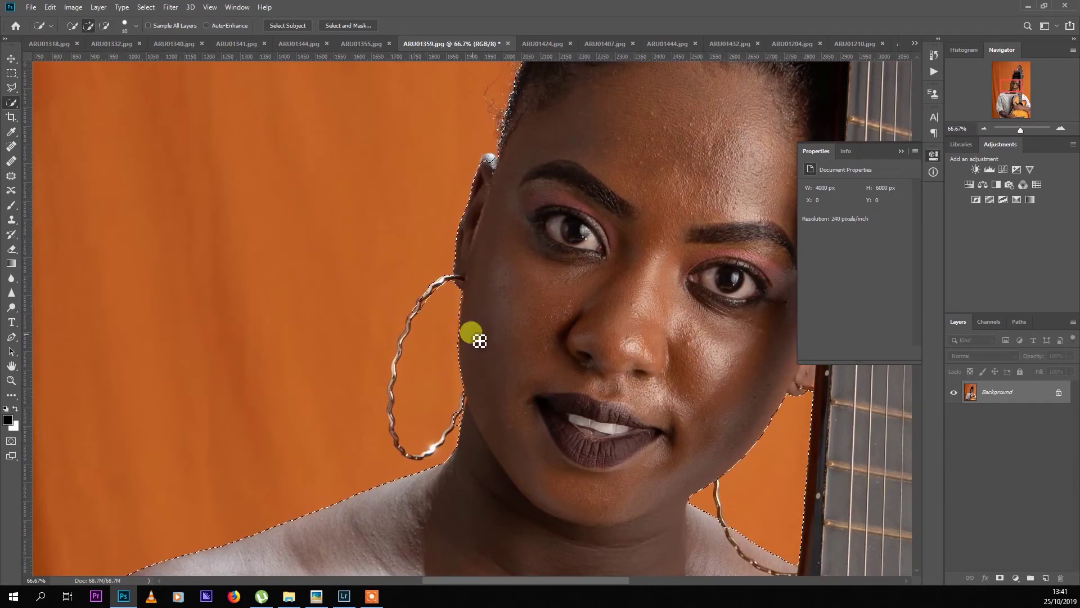
scroll(478, 329, "up", 2)
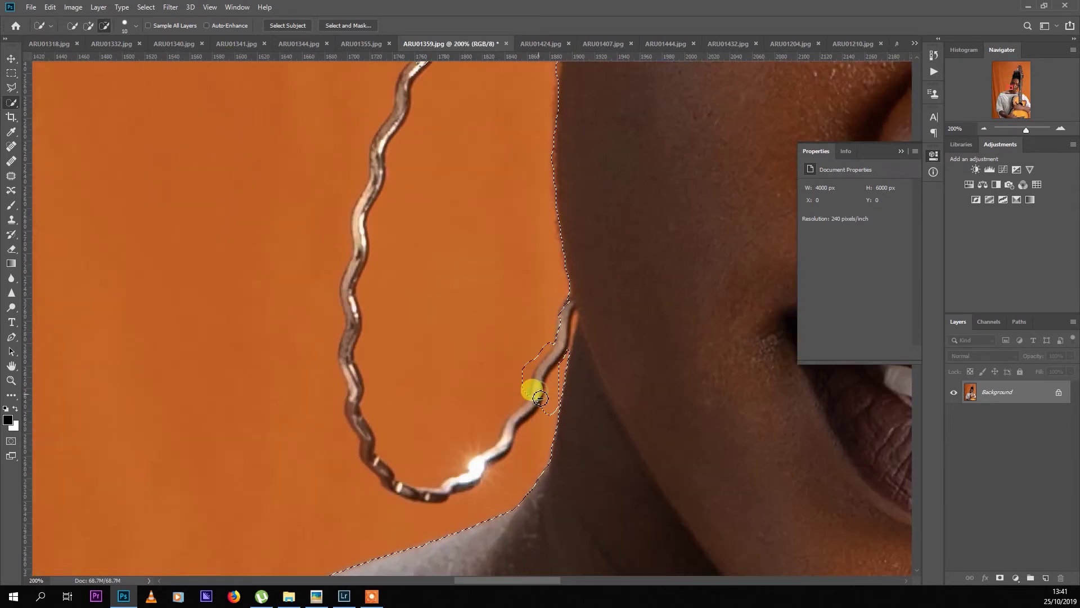
mouse_move(512, 414)
left_mouse_down()
mouse_move(411, 494)
mouse_move(352, 403)
mouse_move(414, 497)
left_mouse_up()
mouse_move(363, 433)
left_mouse_down()
mouse_move(361, 449)
mouse_move(340, 349)
mouse_move(366, 176)
mouse_move(393, 104)
mouse_move(352, 227)
mouse_move(349, 294)
left_mouse_up()
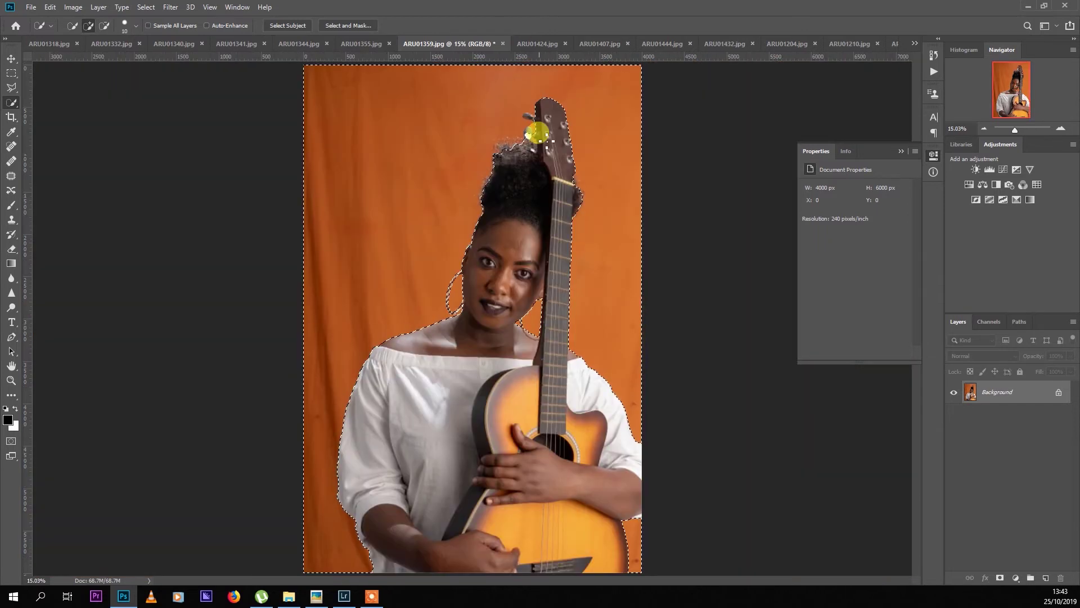
left_click(1061, 128)
left_click_drag(1011, 65, 1015, 69)
left_click_drag(591, 273, 599, 385)
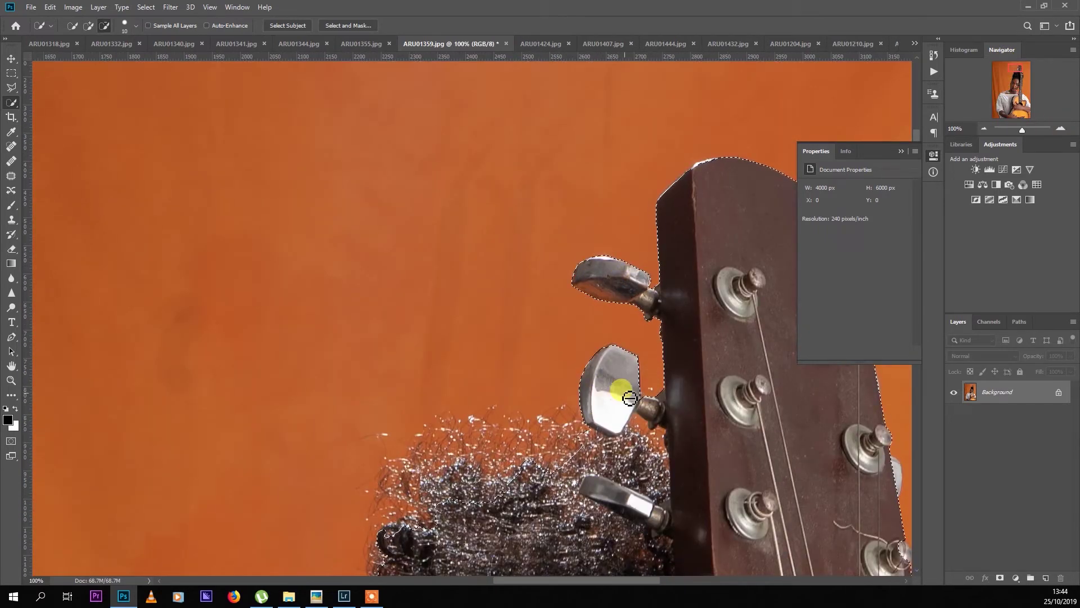
left_click_drag(599, 385, 623, 394)
left_click(497, 491)
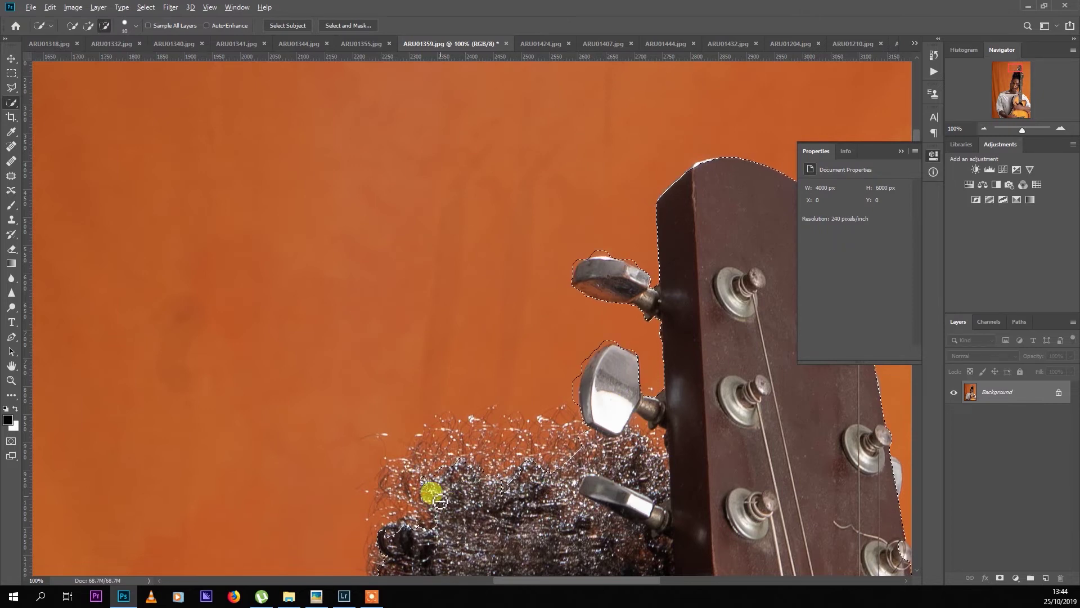
Invert the selection so the woman and guitar are selected, then enter Select and Mask.
right_click(619, 418)
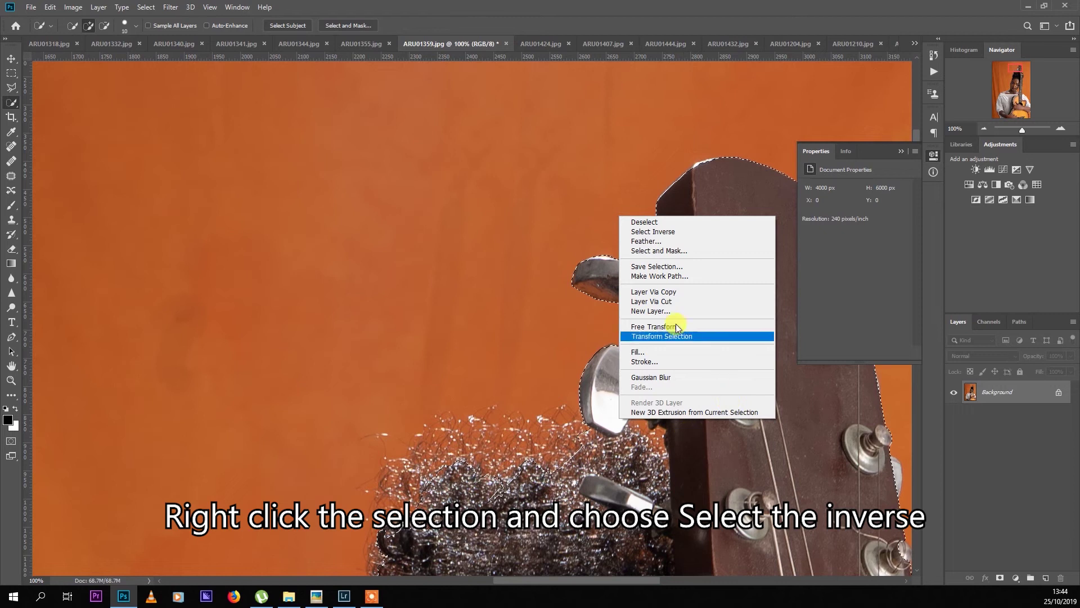
left_click(664, 232)
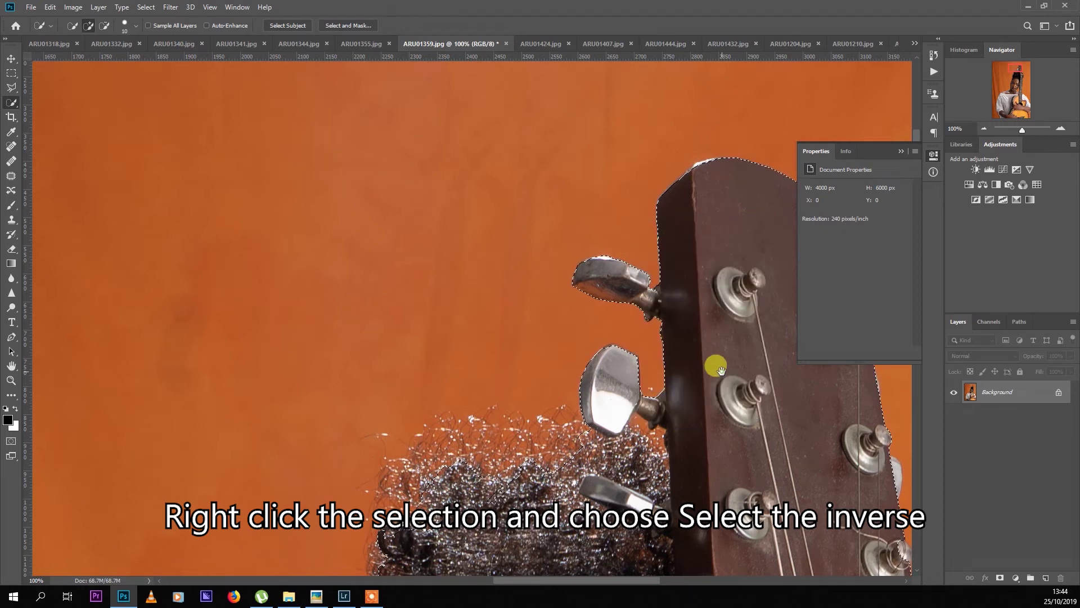
left_click_drag(716, 356, 454, 261)
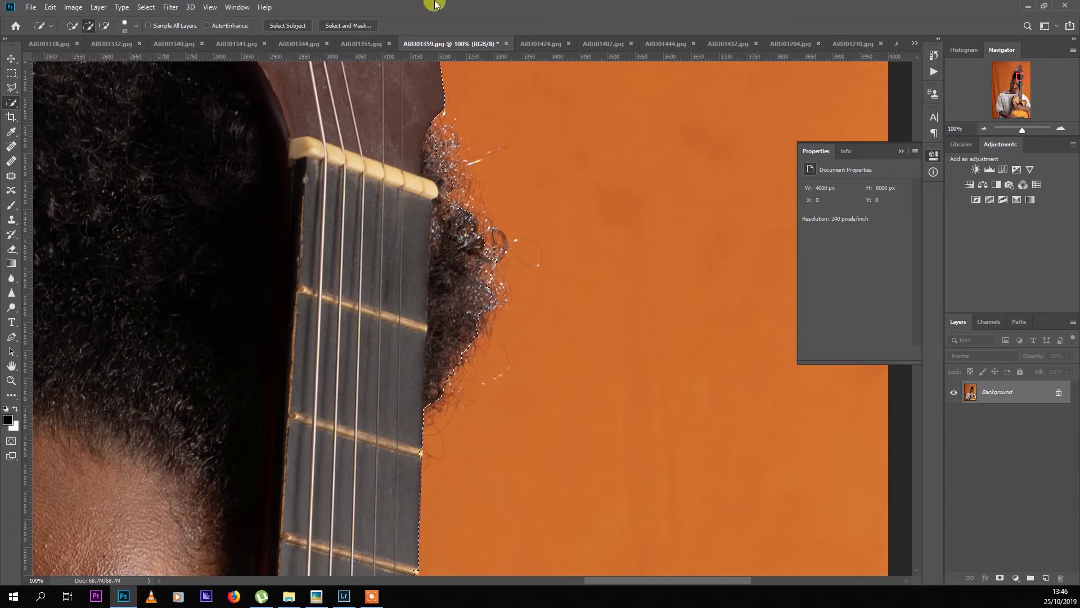
left_click(342, 26)
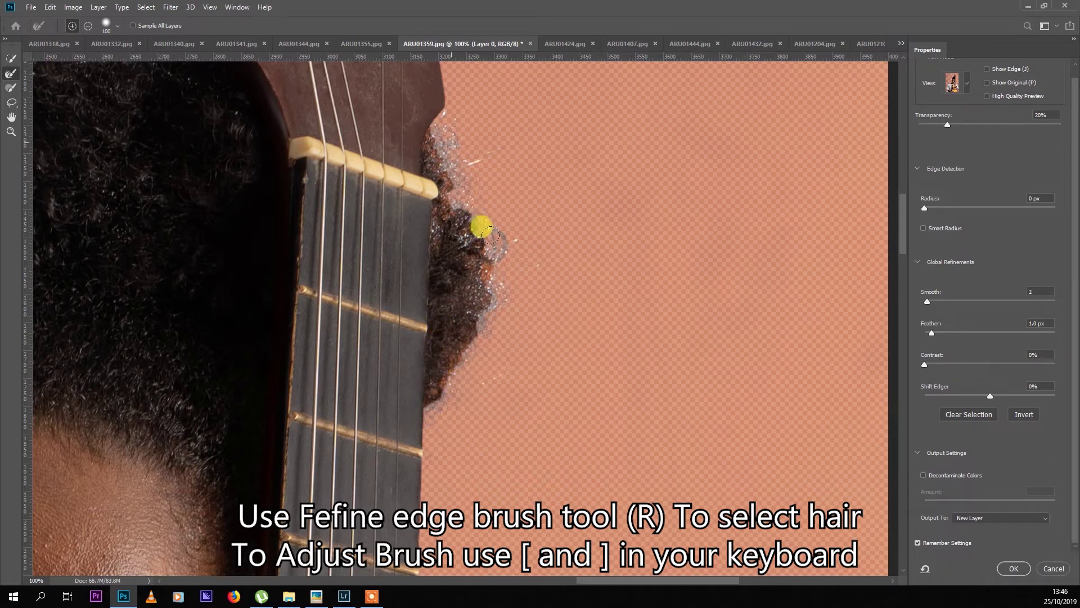
Brush Refine Edge at size 70 over the curls beside the guitar neck and under the tuning pegs.
key("bracketleft")
key("bracketleft")
key("bracketleft")
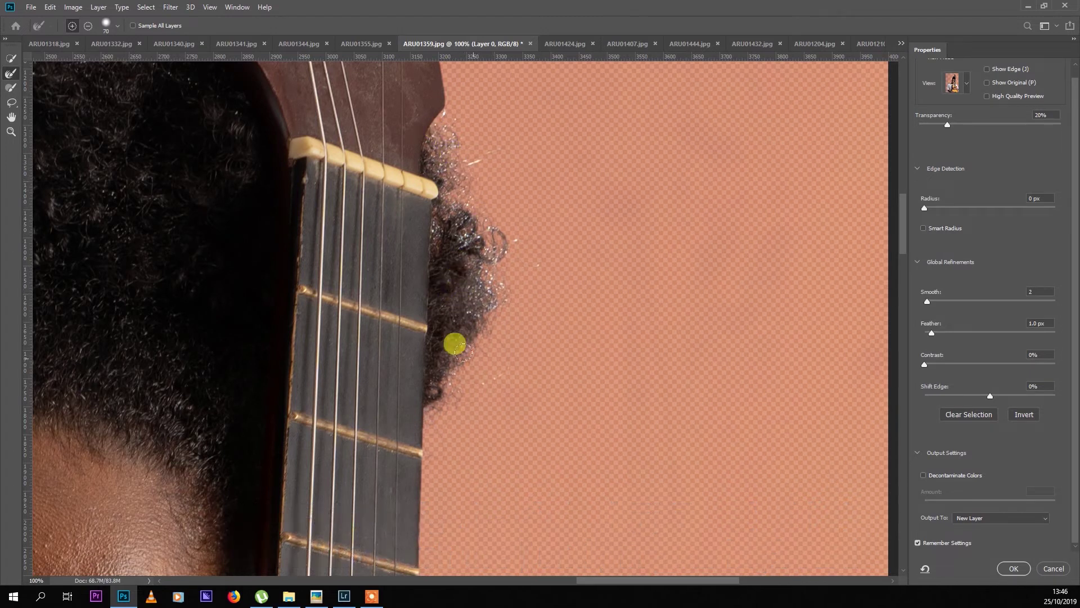
mouse_move(456, 275)
left_mouse_down()
mouse_move(428, 290)
mouse_move(711, 284)
mouse_move(779, 333)
left_mouse_up()
mouse_move(411, 403)
left_mouse_down()
mouse_move(359, 523)
mouse_move(396, 509)
mouse_move(415, 449)
mouse_move(422, 246)
mouse_move(385, 273)
mouse_move(369, 267)
mouse_move(367, 310)
mouse_move(341, 375)
mouse_move(334, 411)
mouse_move(416, 212)
mouse_move(434, 121)
mouse_move(419, 240)
mouse_move(366, 436)
mouse_move(325, 450)
mouse_move(342, 410)
mouse_move(342, 356)
mouse_move(368, 311)
mouse_move(402, 287)
mouse_move(418, 244)
mouse_move(416, 201)
mouse_move(447, 194)
mouse_move(341, 388)
mouse_move(350, 392)
mouse_move(332, 356)
mouse_move(374, 293)
mouse_move(463, 314)
left_mouse_up()
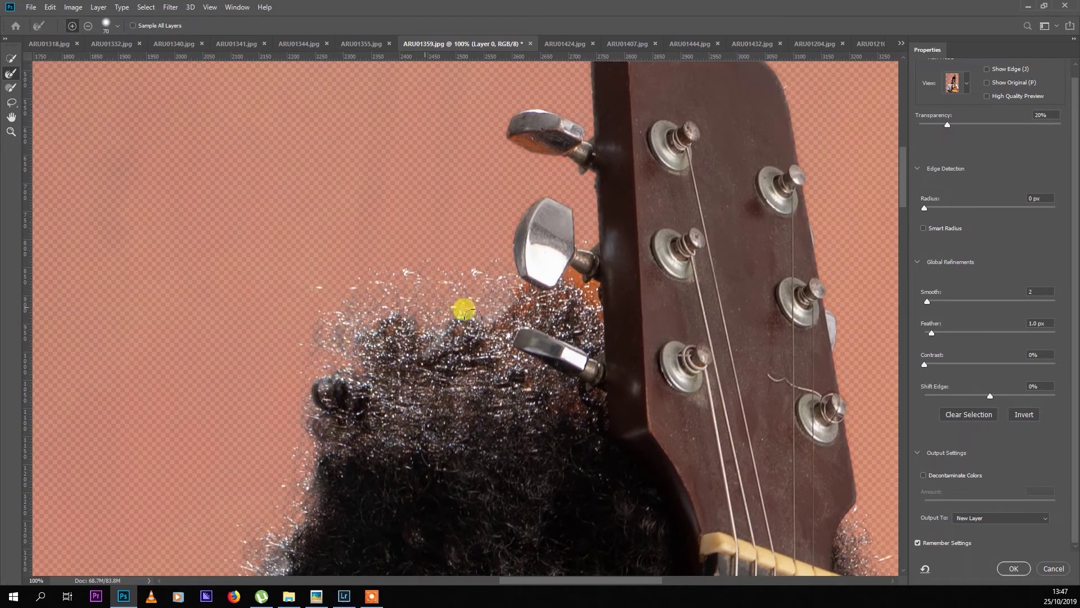
mouse_move(531, 285)
left_mouse_down()
mouse_move(570, 282)
mouse_move(556, 271)
left_mouse_up()
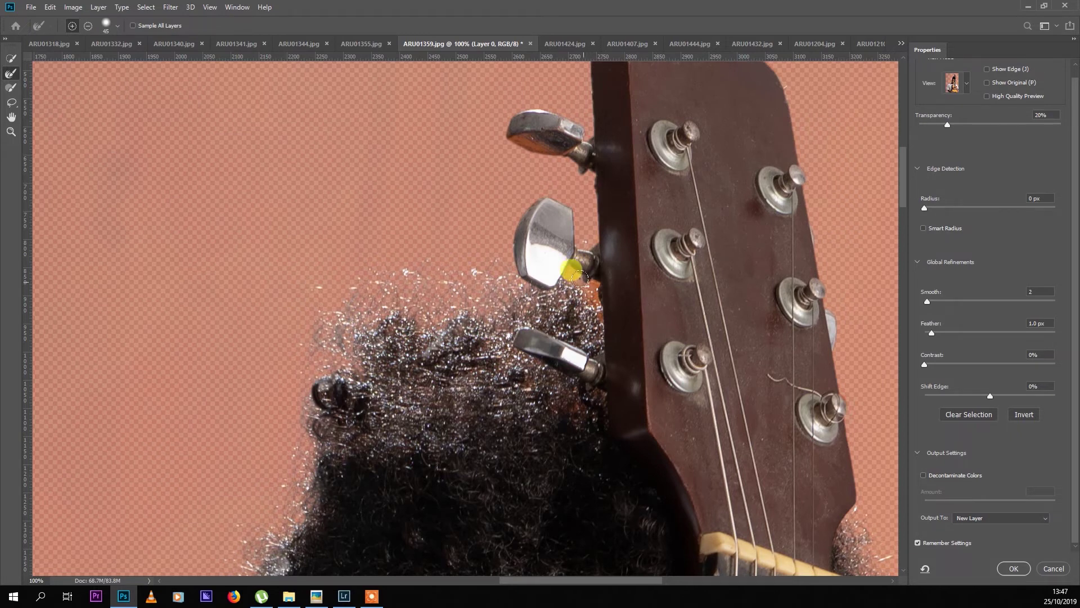
key("ctrl+0")
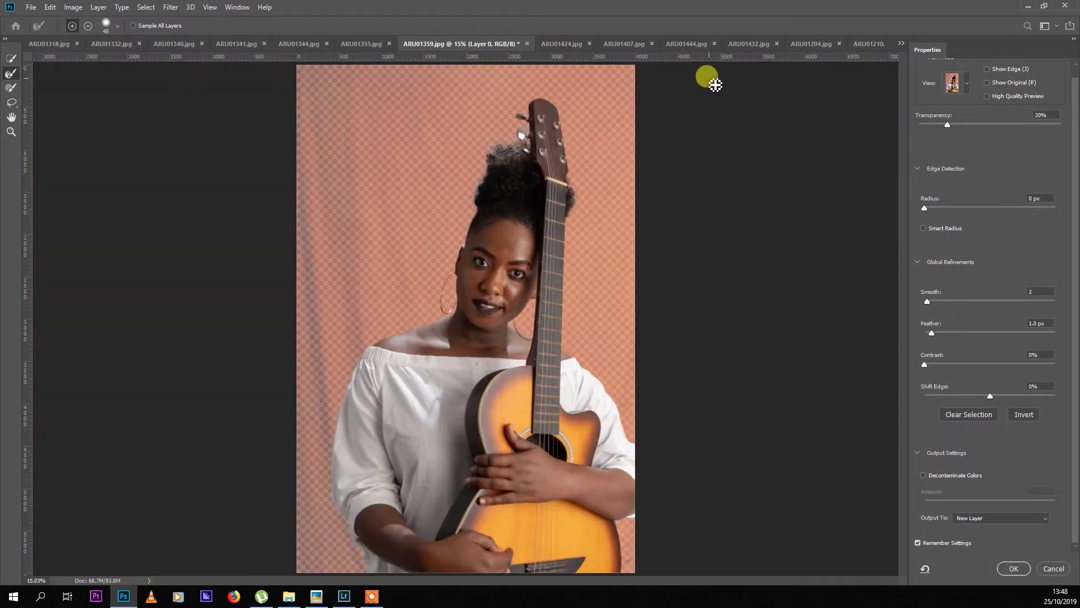
At 100% zoom, refine the mask along the earring, neck and face edges.
scroll(717, 84, "up", 1)
scroll(716, 73, "up", 1)
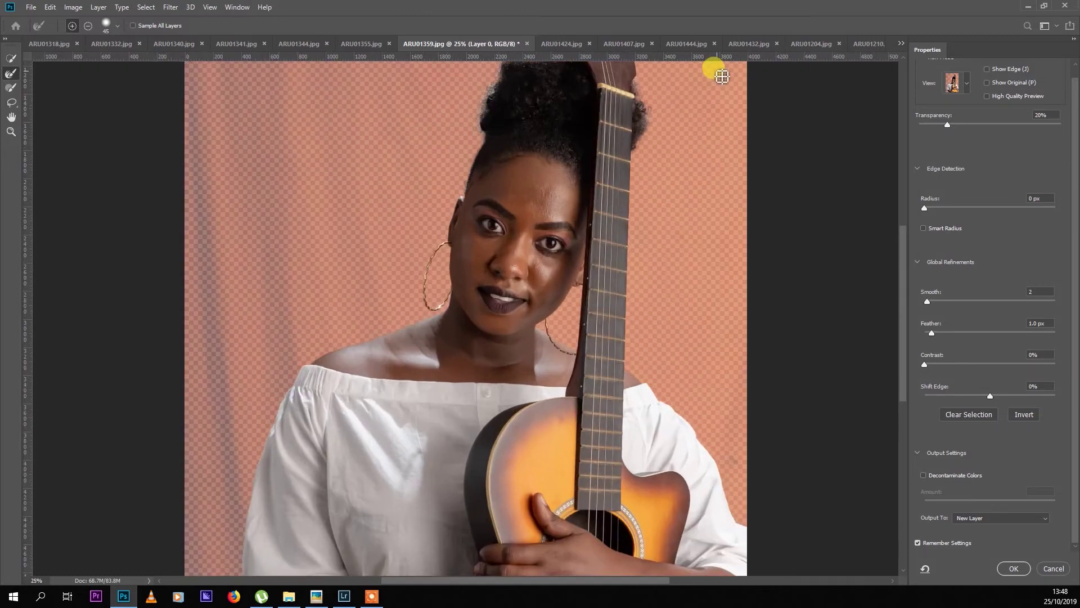
scroll(716, 72, "up", 2)
scroll(719, 63, "up", 1)
key("ctrl+1")
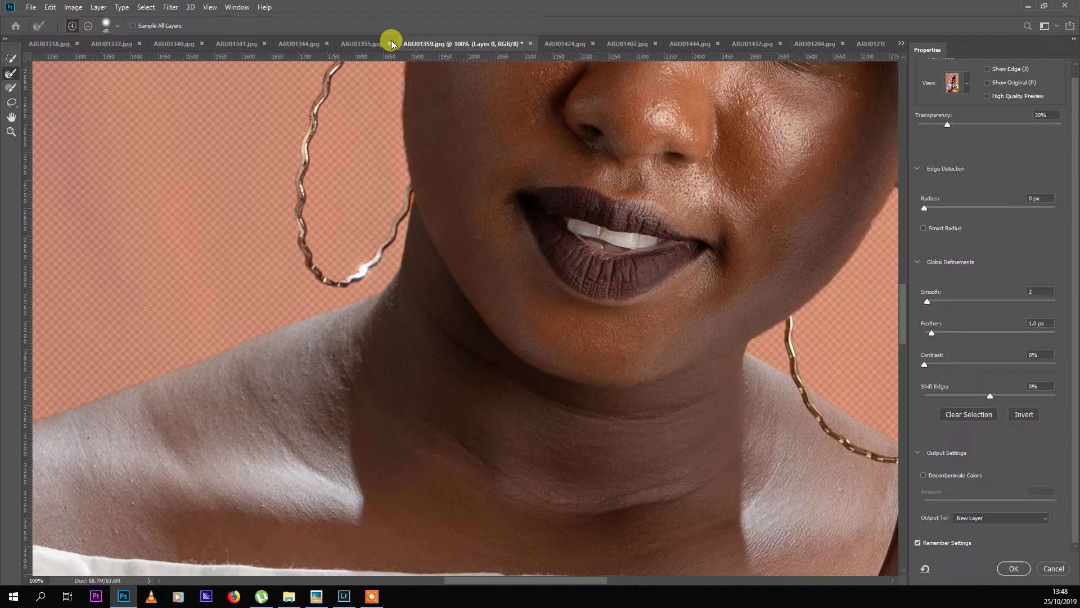
key("bracketleft")
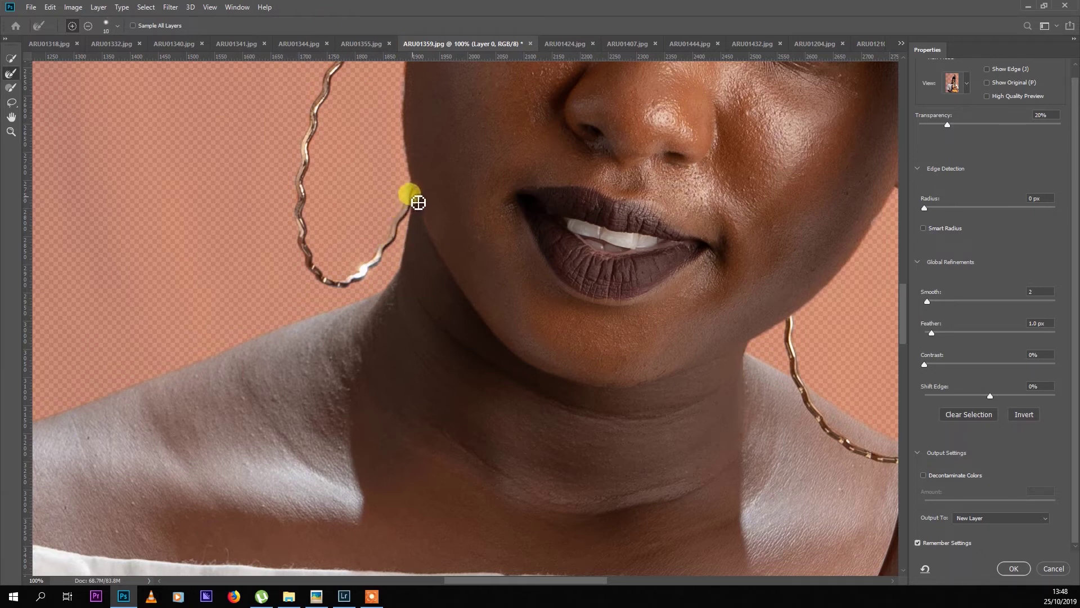
left_click_drag(418, 201, 416, 210)
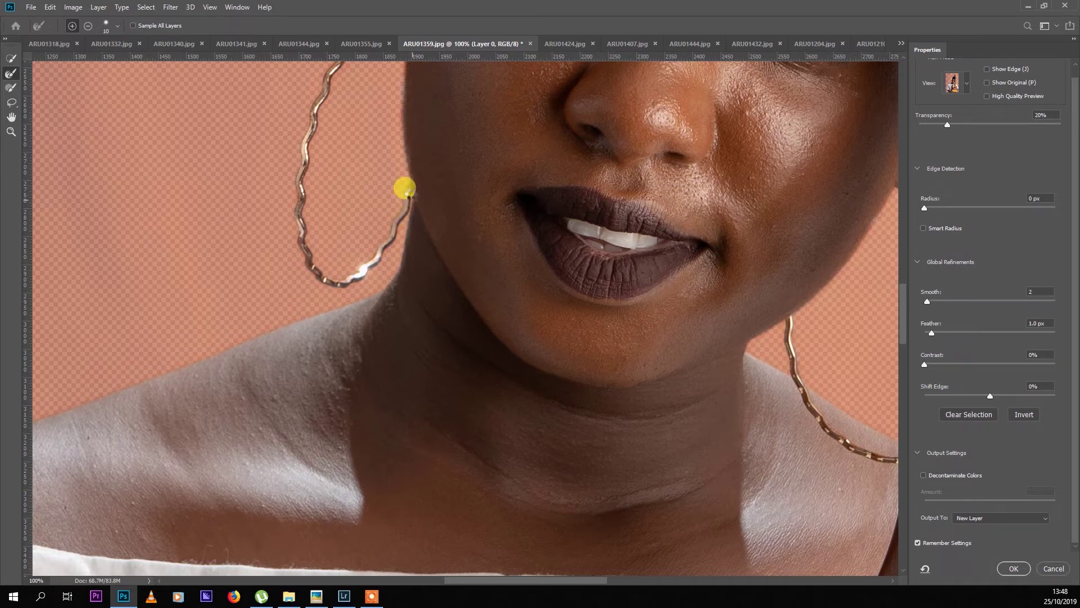
left_click_drag(405, 191, 415, 195)
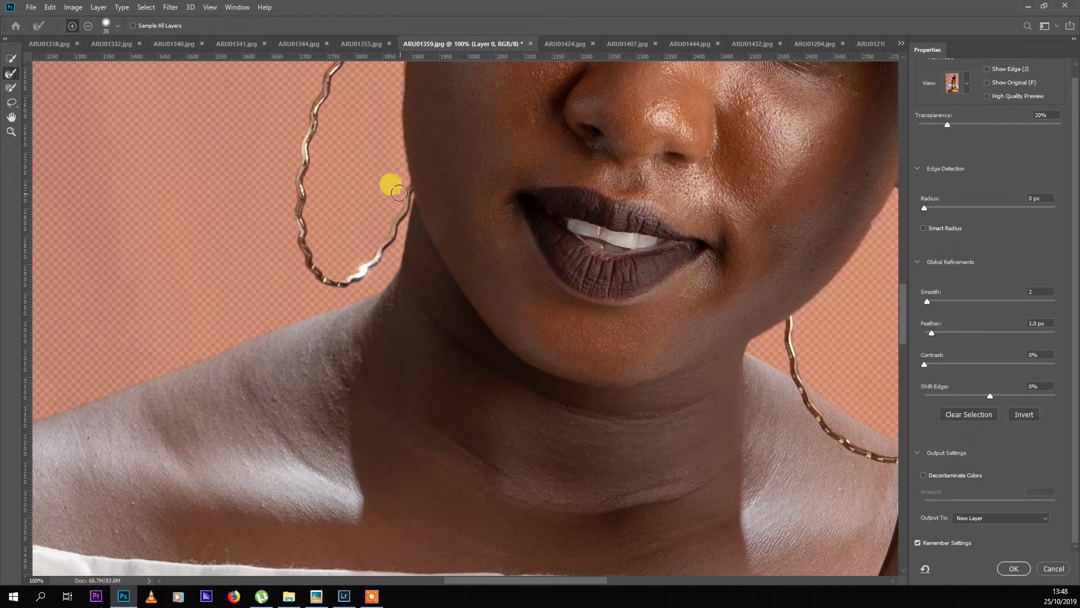
mouse_move(399, 194)
left_mouse_down()
mouse_move(360, 252)
mouse_move(329, 268)
mouse_move(309, 240)
mouse_move(310, 133)
mouse_move(339, 75)
mouse_move(295, 253)
mouse_move(342, 208)
mouse_move(285, 234)
left_mouse_up()
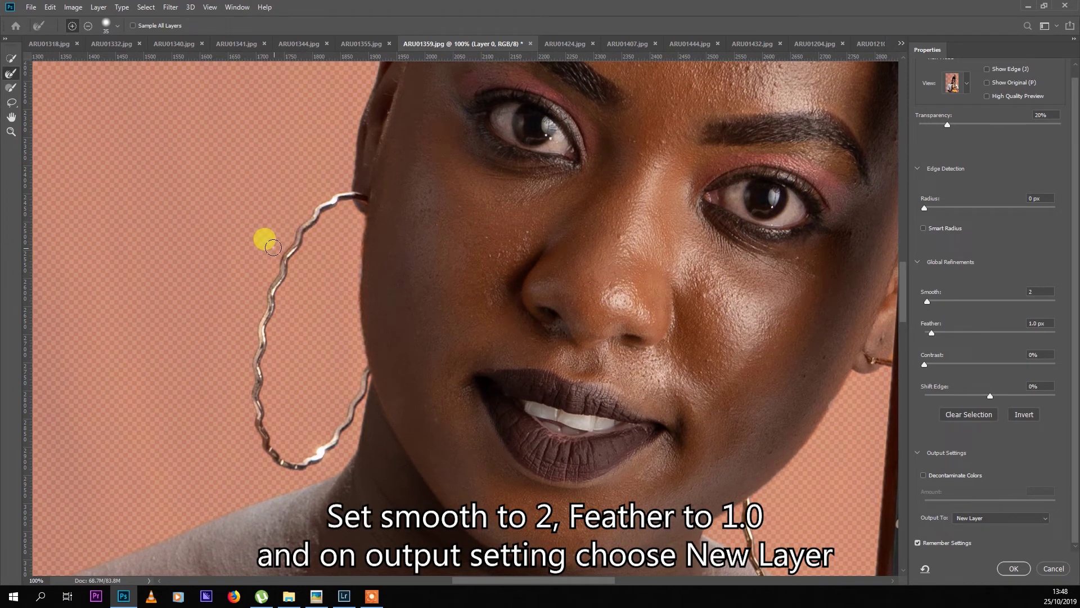
Refine the cheek, left earring and face-guitar edges, then output the cutout to a new layer.
left_click_drag(831, 424, 699, 381)
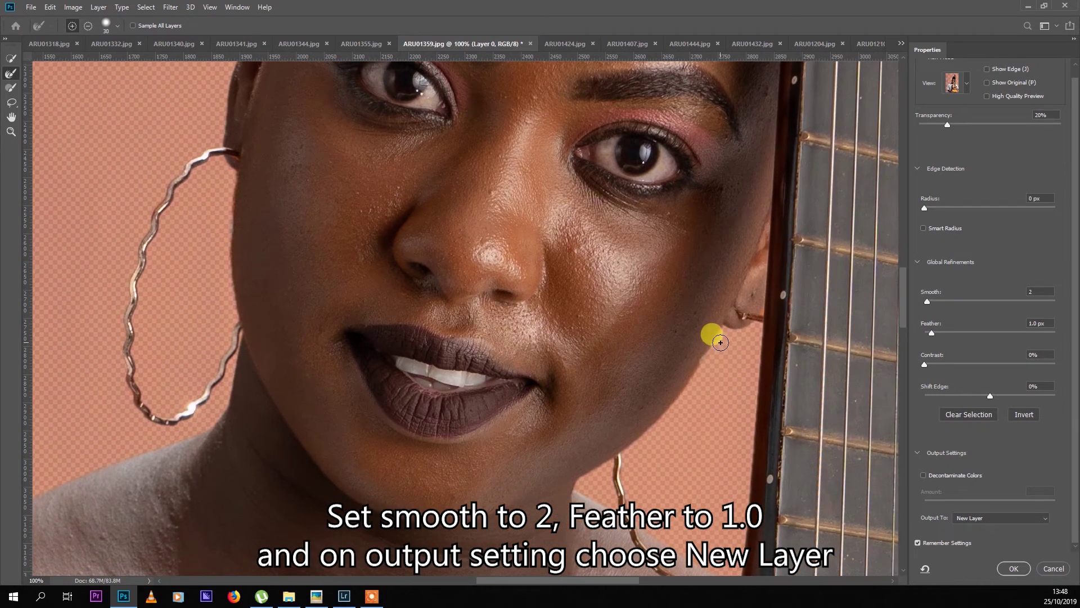
left_click_drag(715, 351, 707, 377)
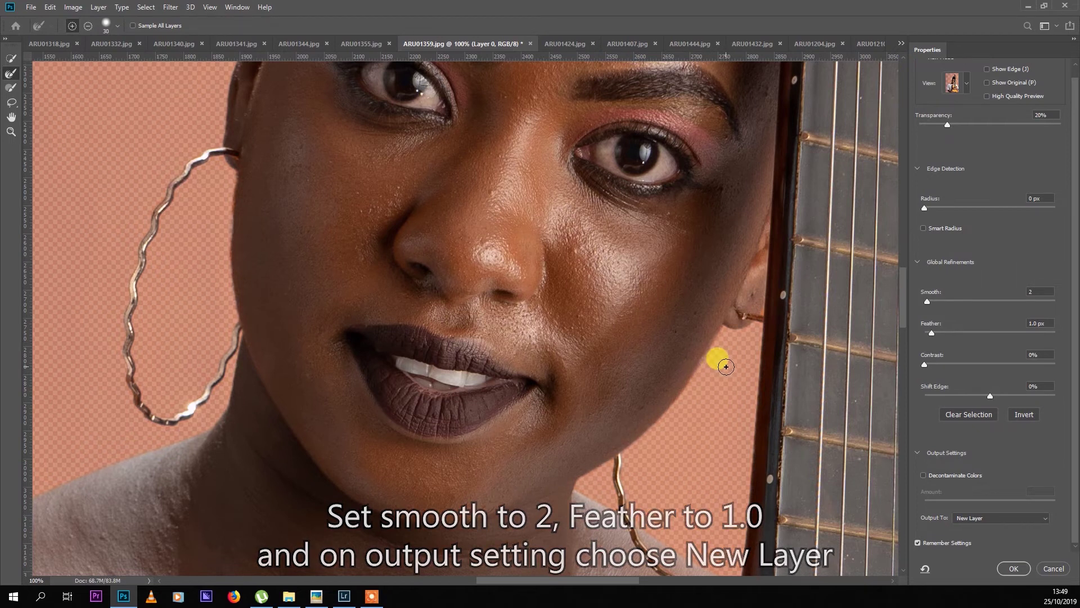
left_click(226, 217)
mouse_move(225, 218)
left_mouse_down()
mouse_move(226, 188)
mouse_move(227, 208)
left_mouse_up()
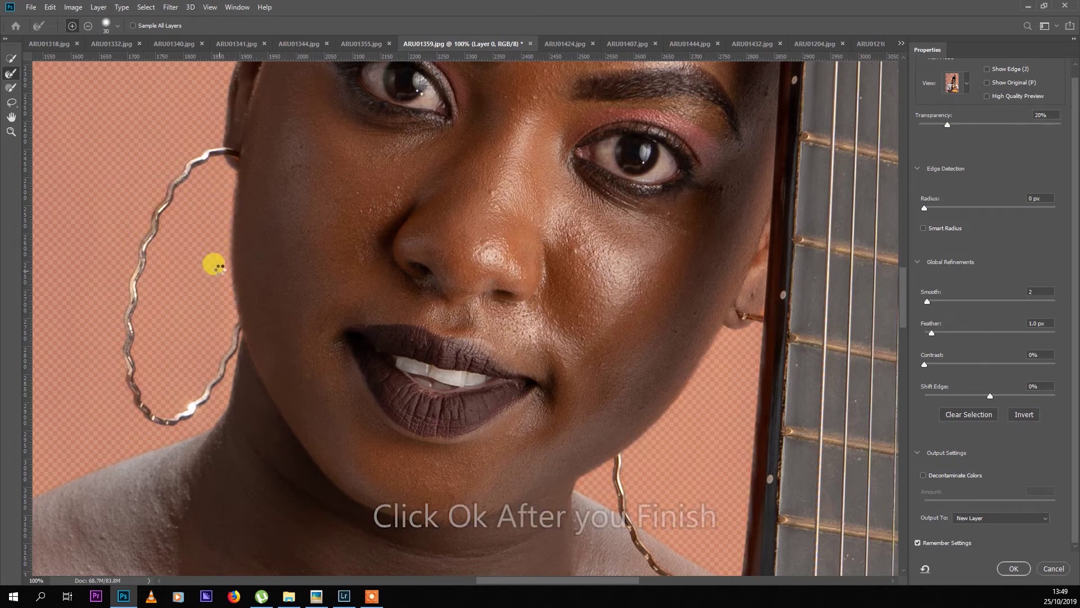
left_click_drag(222, 257, 219, 249)
left_click(843, 388)
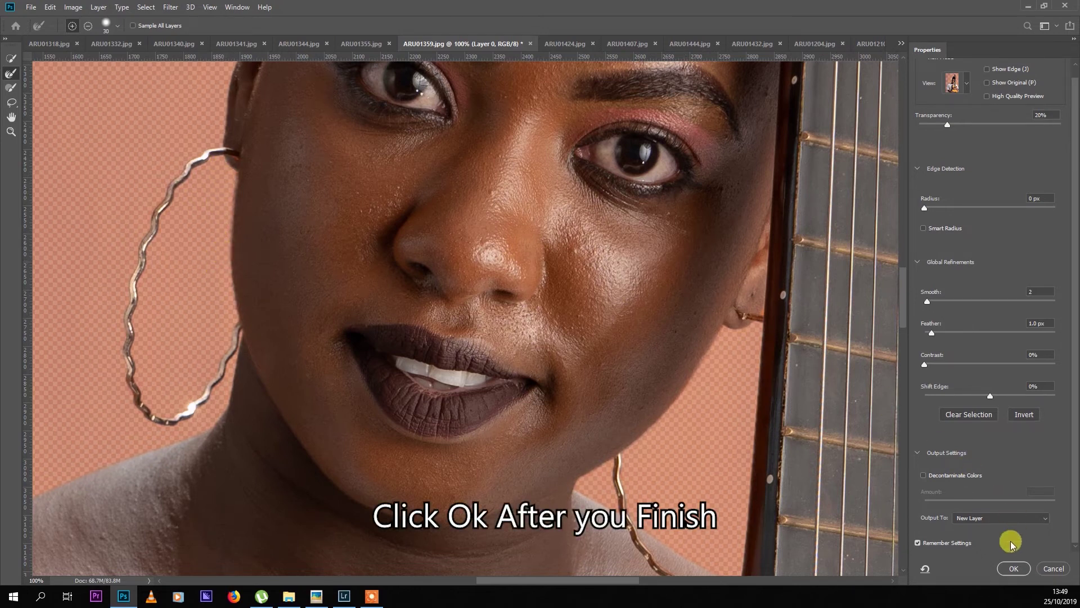
left_click(1016, 567)
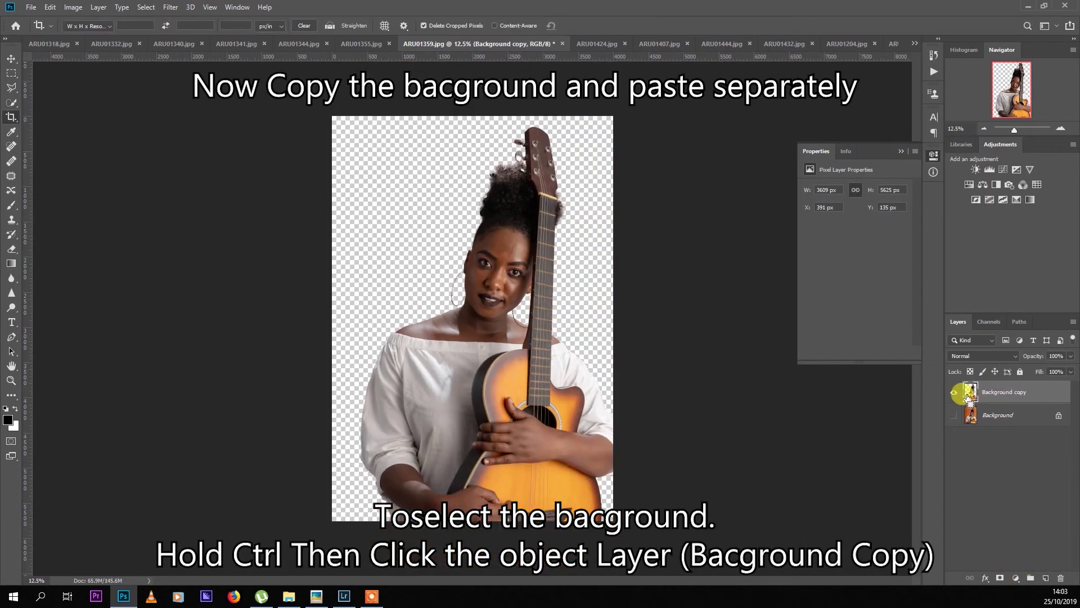
Load the cut-out woman and guitar from the Background copy layer as an active selection.
left_click(970, 394, "ctrl")
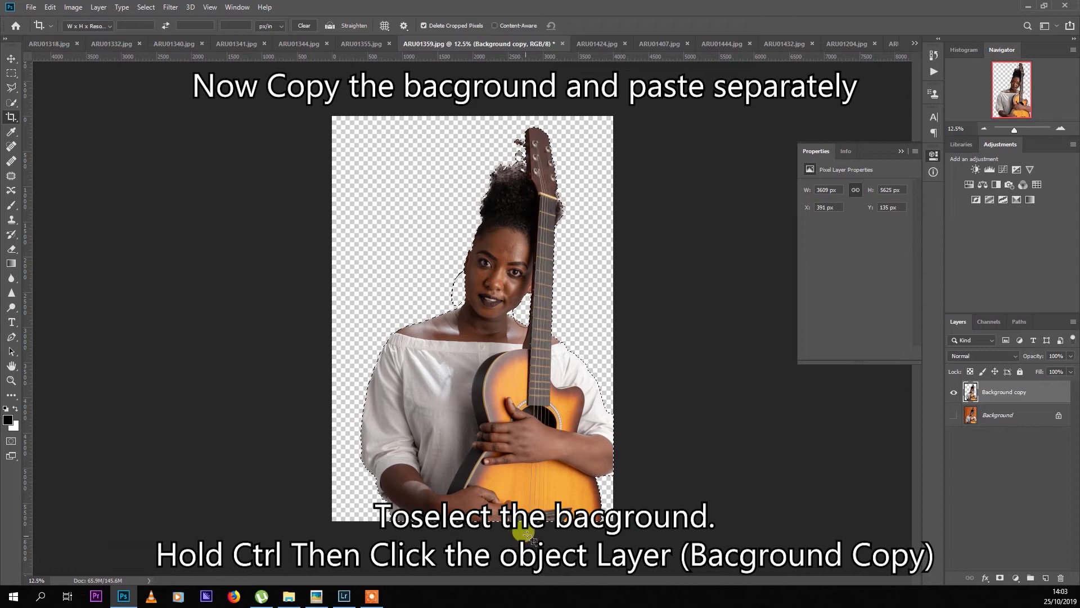
right_click(481, 329)
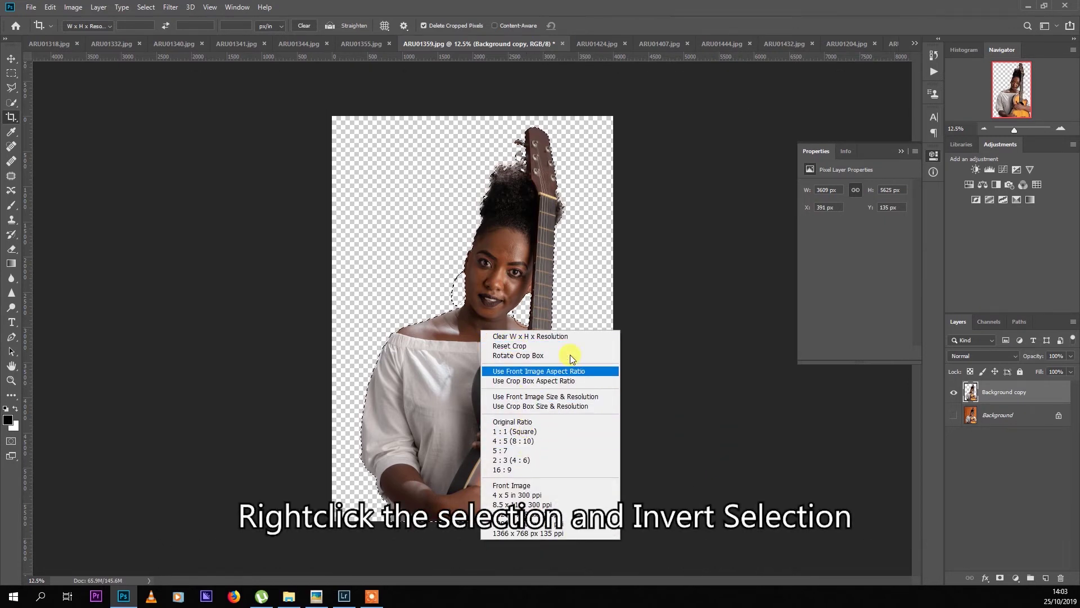
right_click(562, 236)
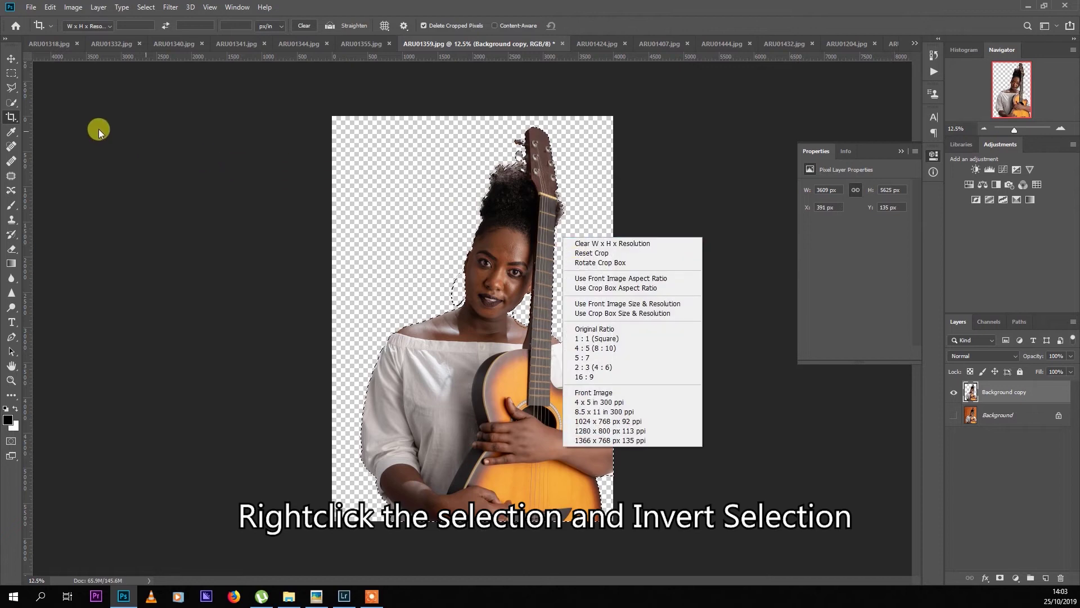
left_click(13, 72)
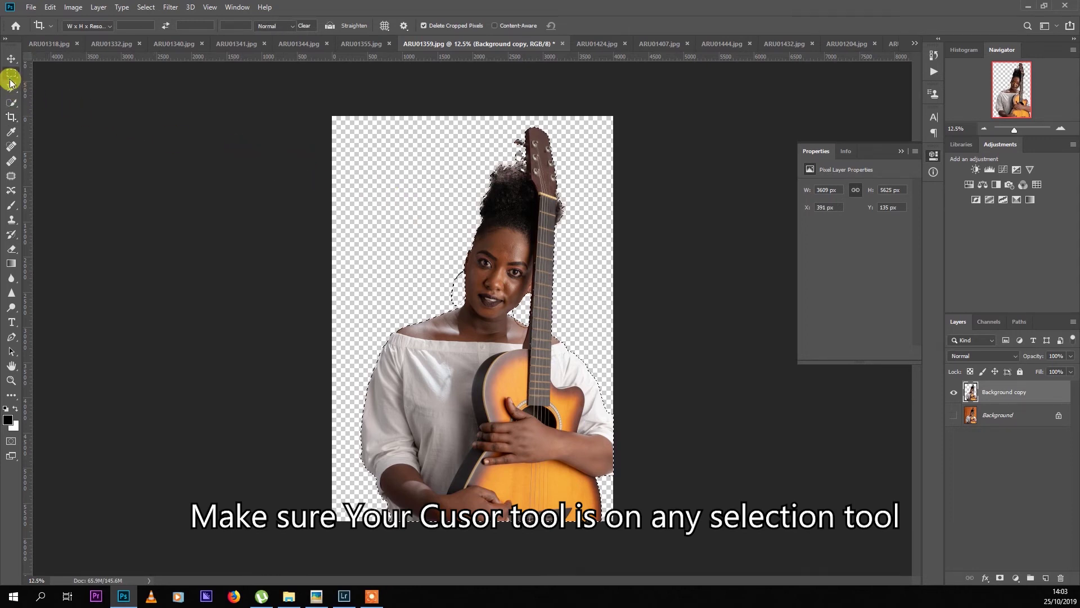
Invert the selection and copy the backdrop from the Background layer into a new Layer 1.
left_click(11, 74)
right_click(425, 214)
left_click(500, 230)
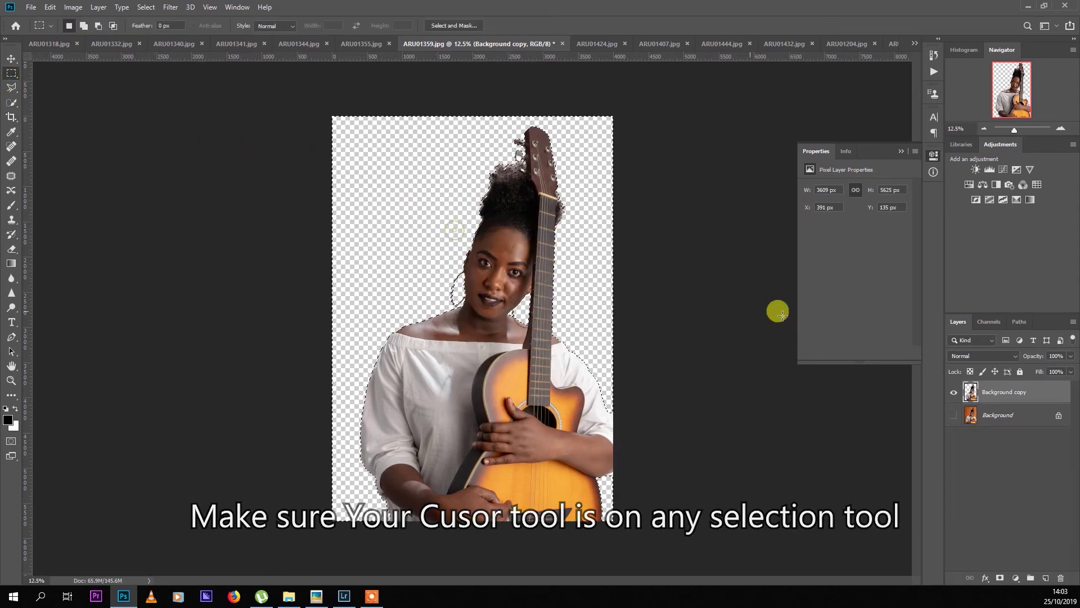
left_click(969, 415)
key("ctrl+j")
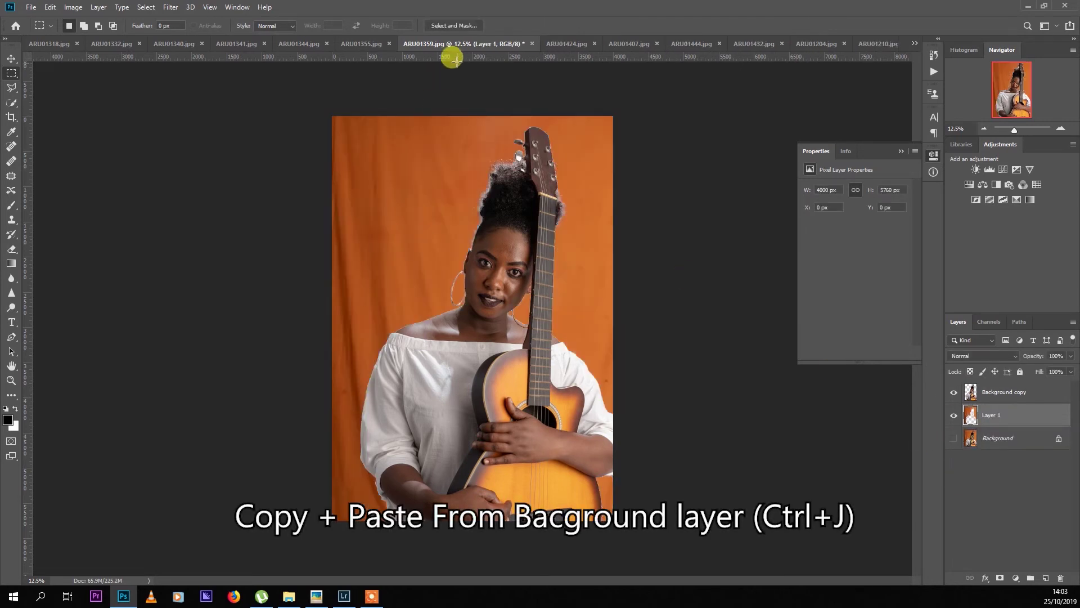
Apply a Gaussian Blur of 143 to Layer 1 and make the Background layer visible again.
left_click(176, 11)
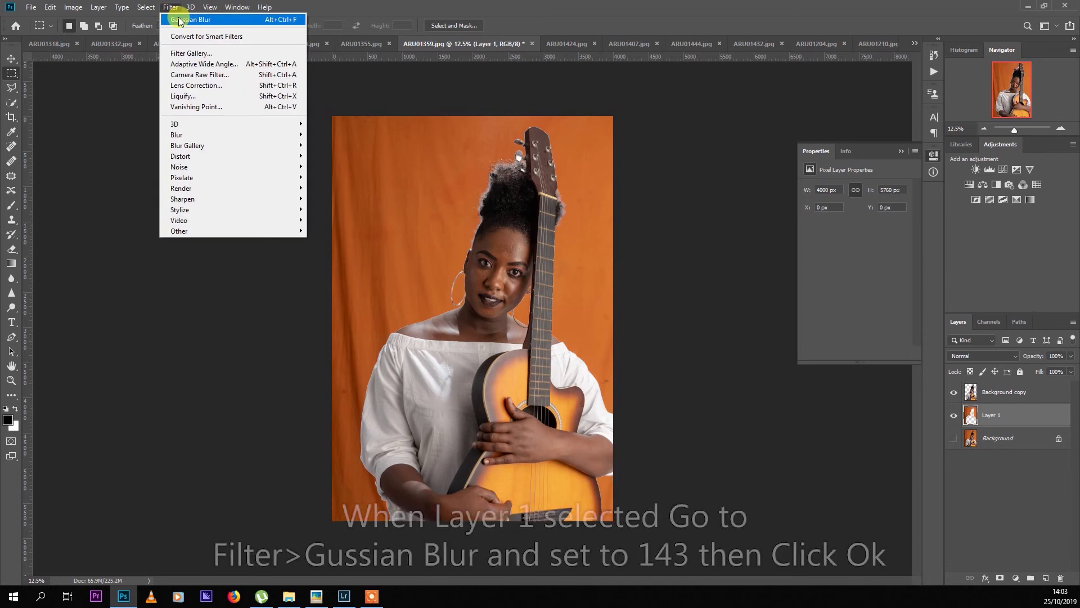
left_click(173, 13)
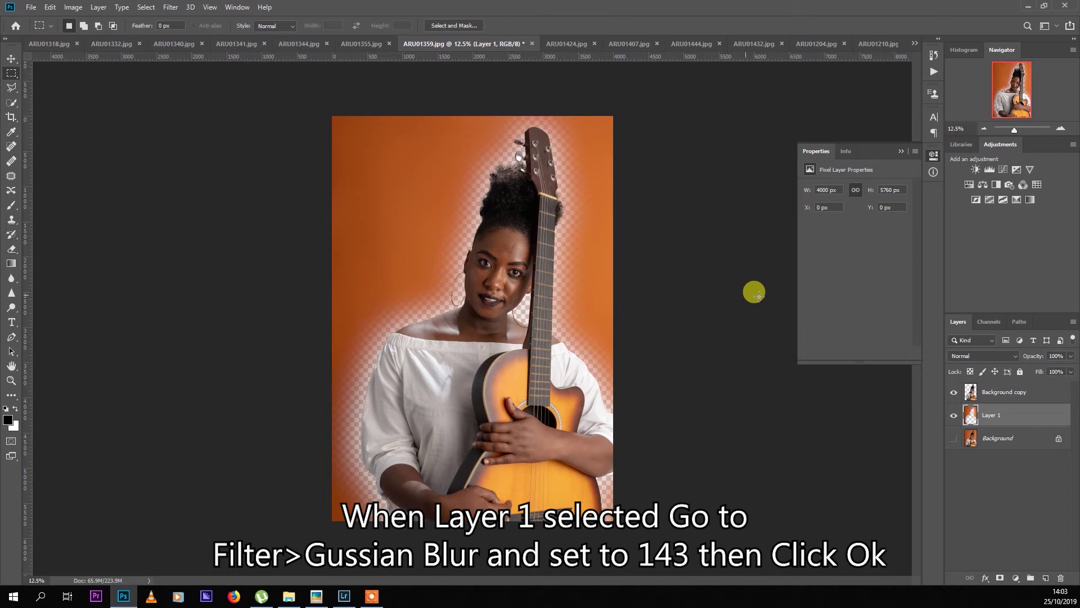
left_click(954, 438)
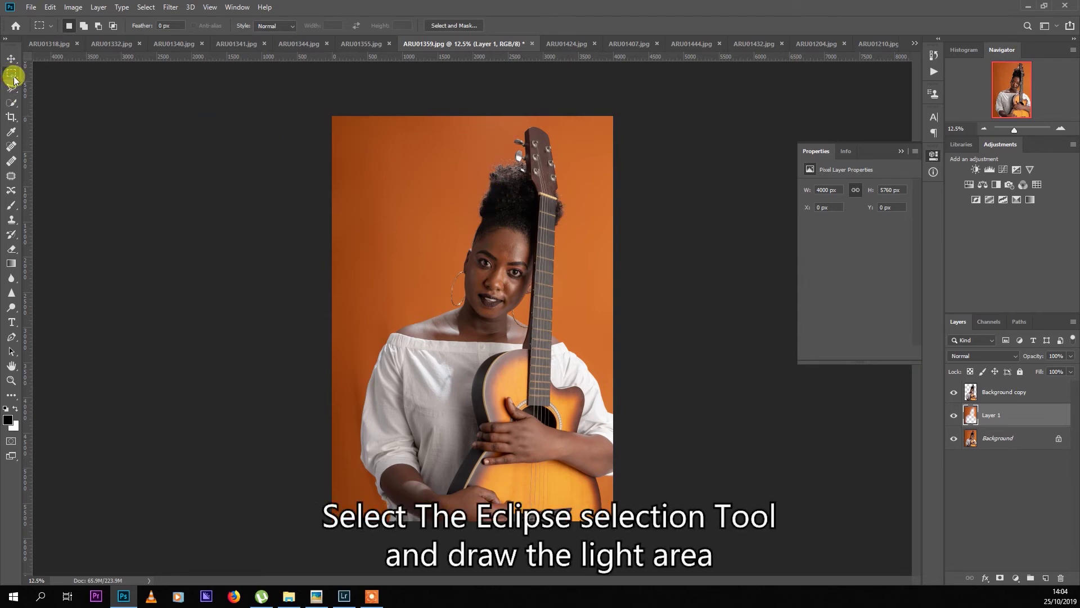
Draw a trial elliptical selection over the woman, reposition it, then deselect it.
left_click_drag(12, 74, 45, 85)
mouse_move(503, 152)
left_mouse_down()
mouse_move(341, 403)
mouse_move(290, 417)
left_mouse_up()
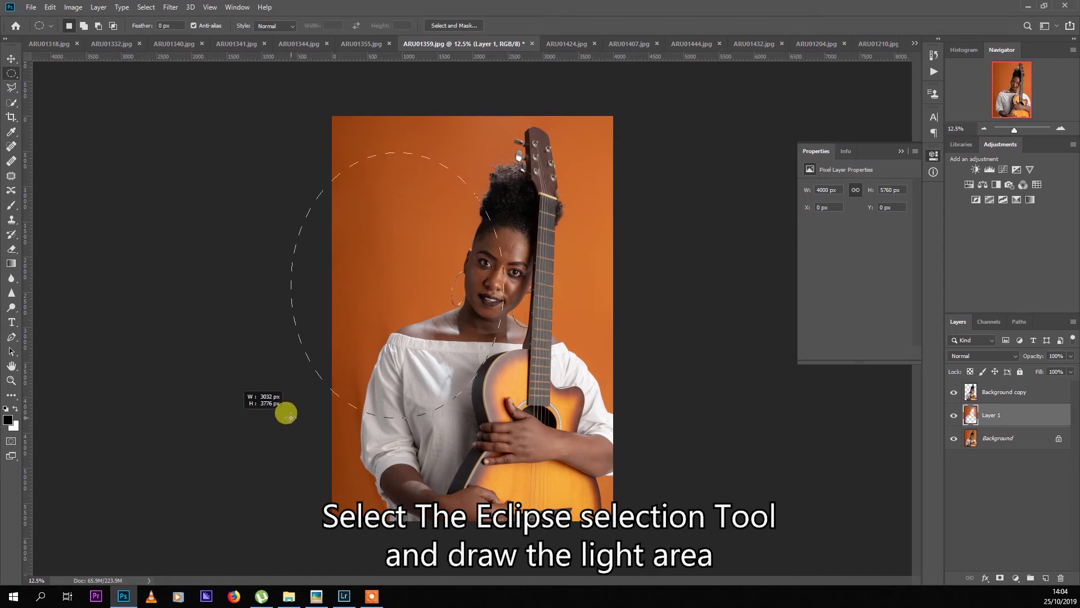
left_click_drag(290, 416, 294, 426)
left_click_drag(404, 297, 501, 316)
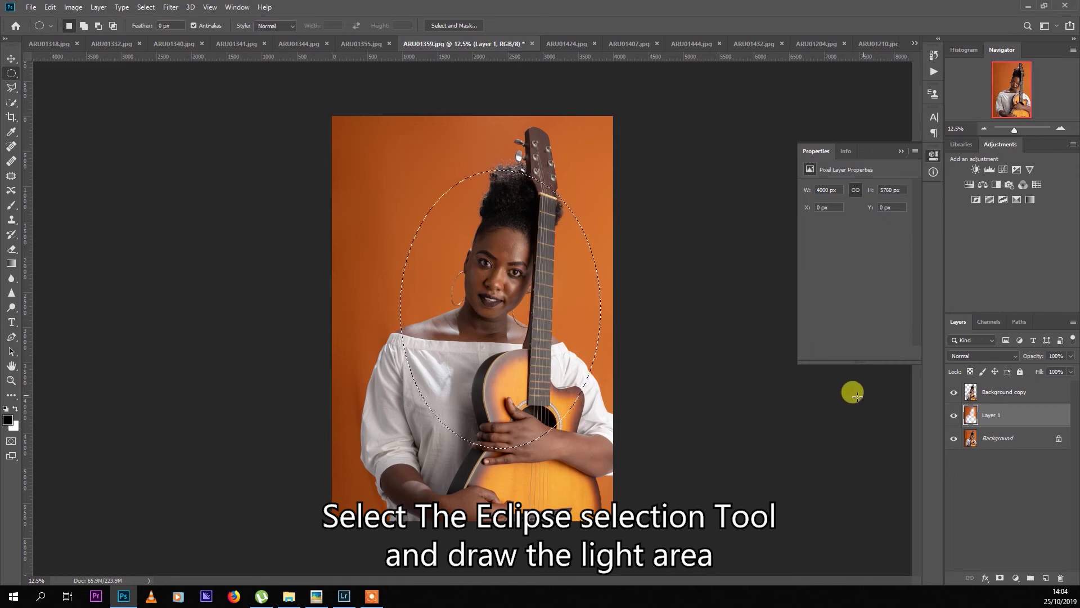
right_click(520, 261)
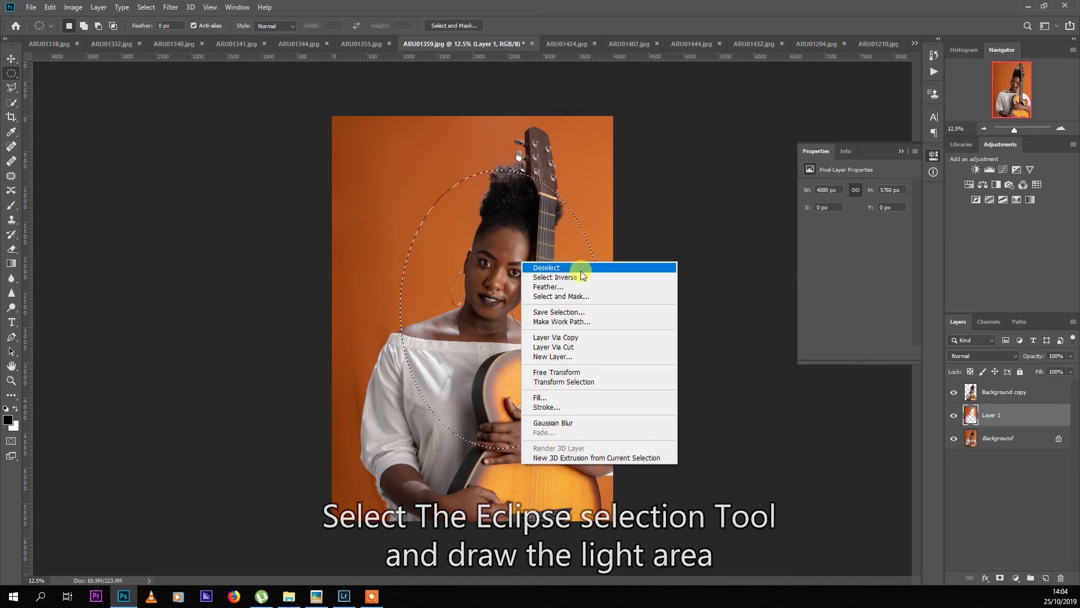
left_click(581, 268)
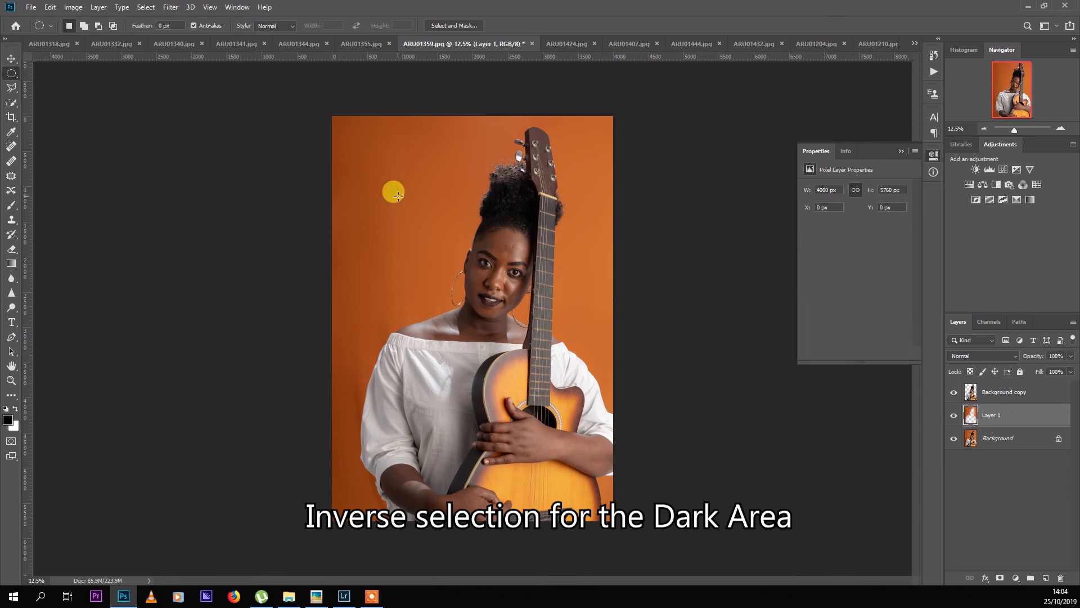
Select the backdrop outside an oval around the head and chest and darken it with a Curves adjustment.
left_click_drag(401, 170, 574, 448)
right_click(491, 212)
left_click(541, 230)
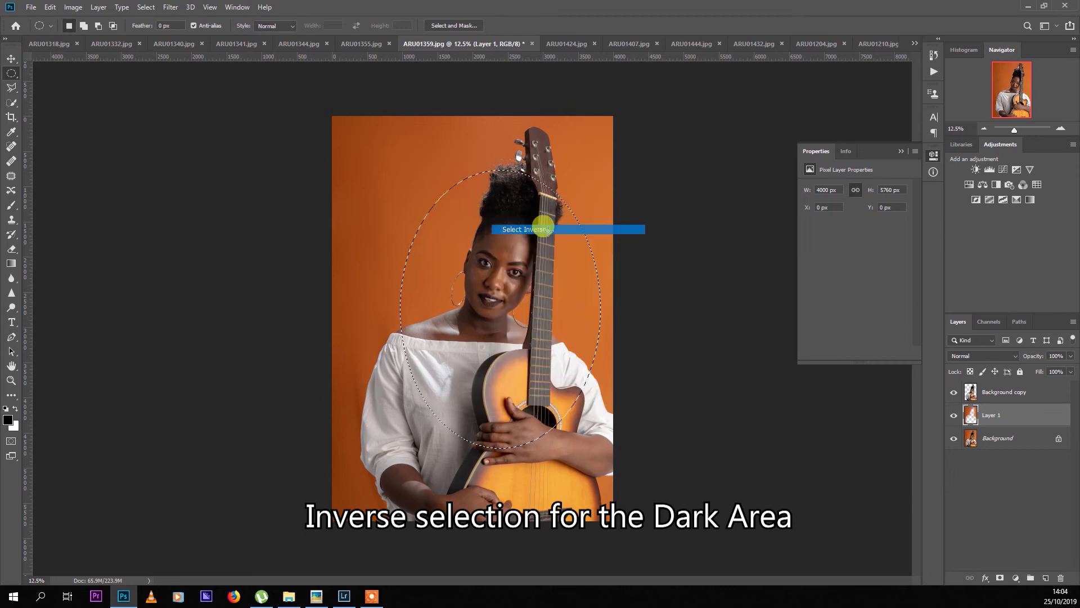
left_click(1003, 169)
left_click_drag(863, 254, 878, 260)
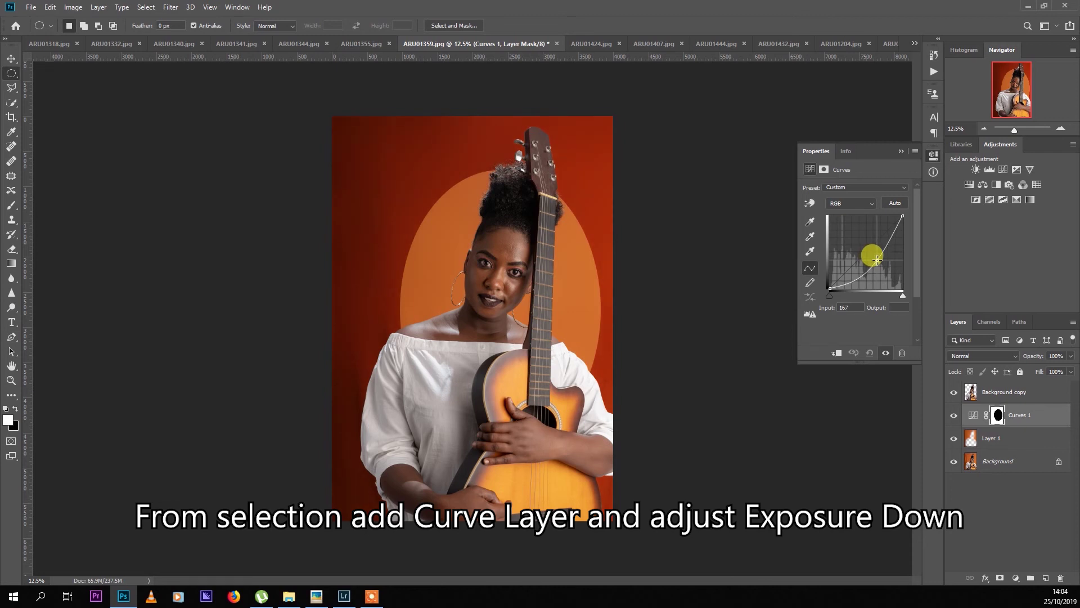
Nudge the Curves point up slightly to lighten the darkened backdrop a little.
left_click_drag(877, 259, 877, 257)
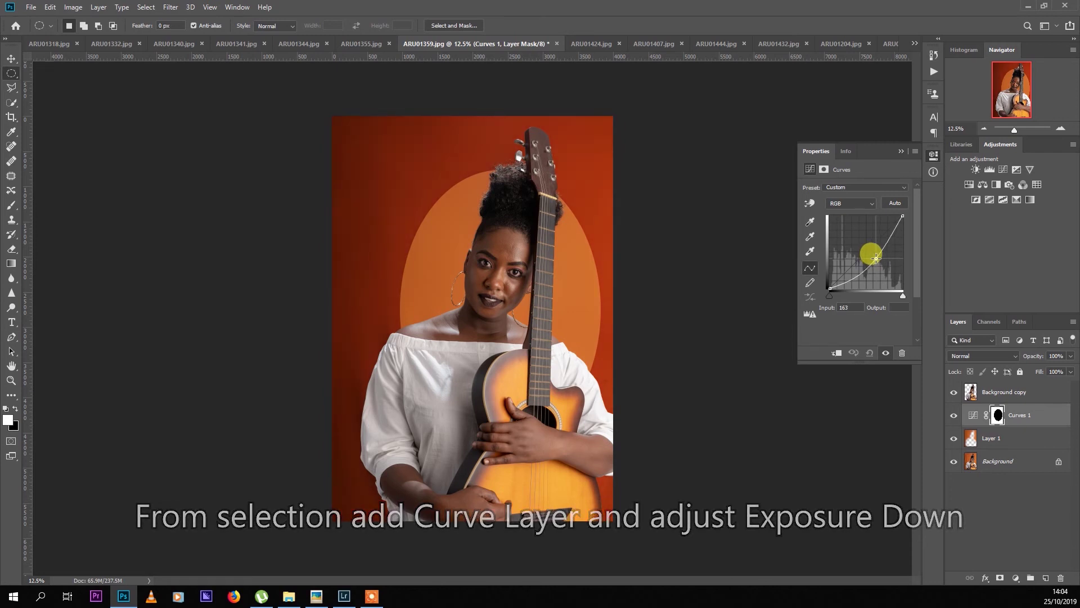
right_click(581, 274)
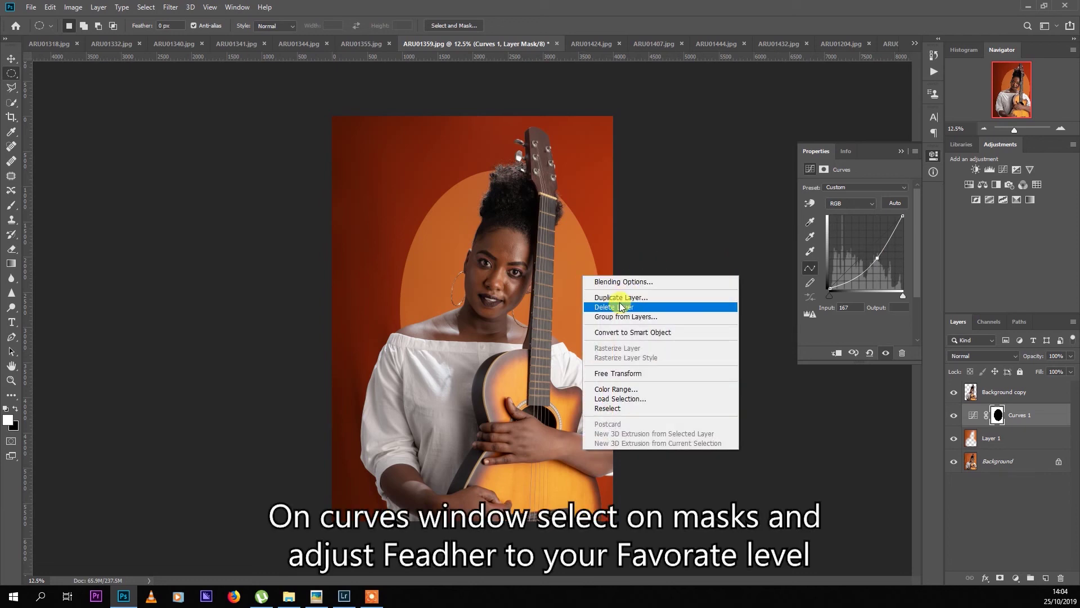
left_click(896, 269)
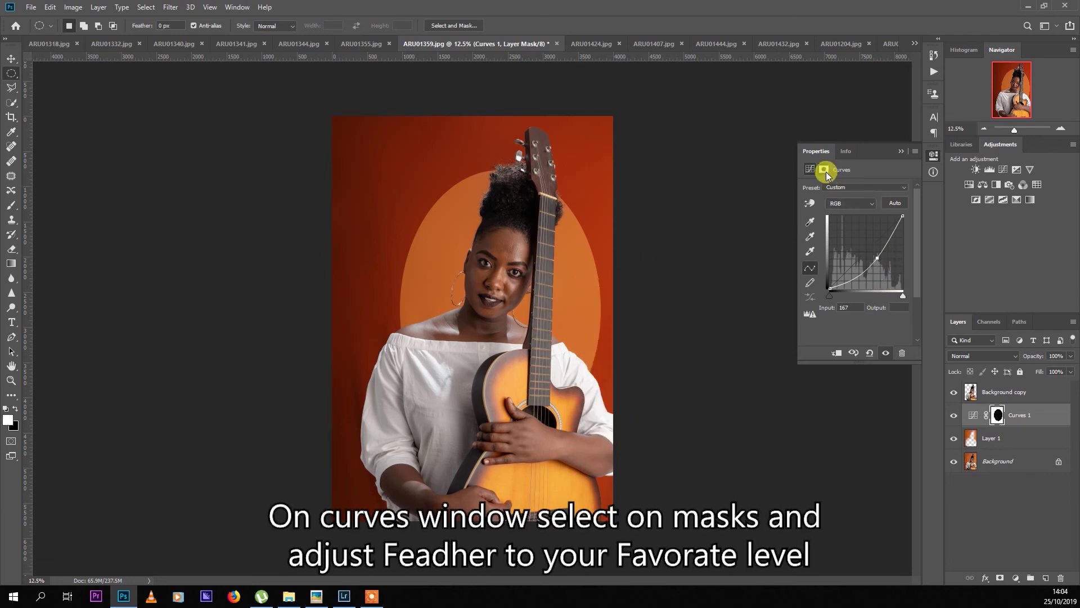
Feather the Curves 1 mask to 189.5 px for a soft vignette edge.
left_click(823, 169)
left_click(855, 261)
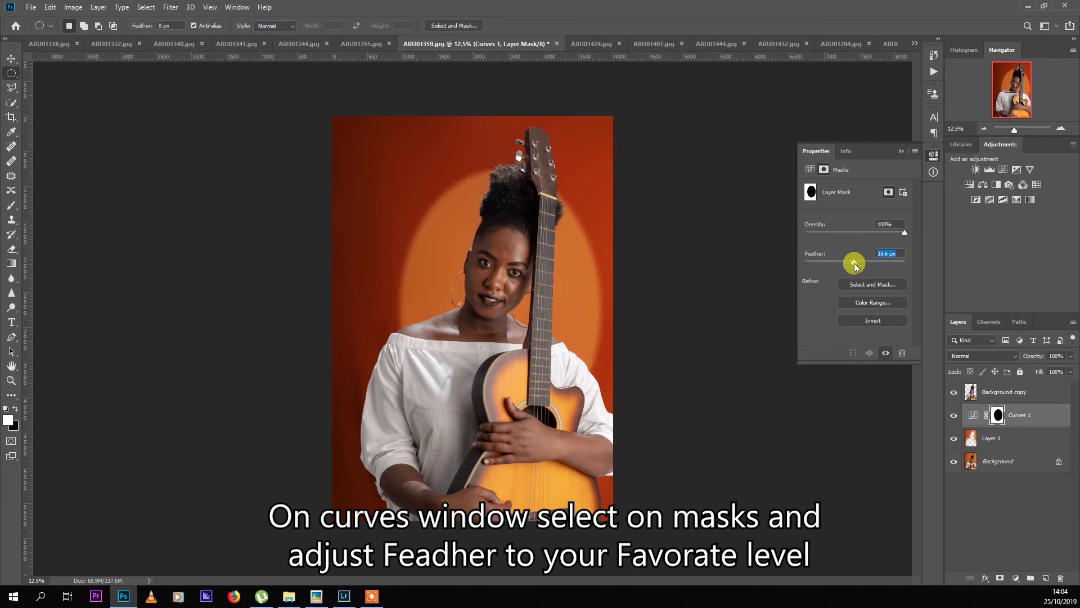
left_click_drag(873, 263, 882, 262)
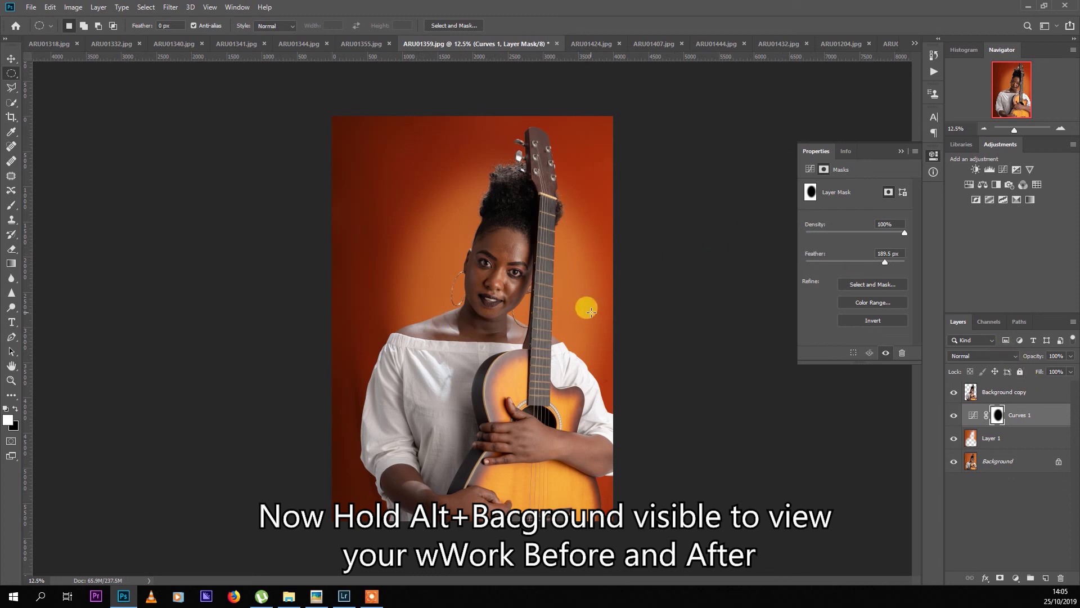
left_click(952, 465, "alt")
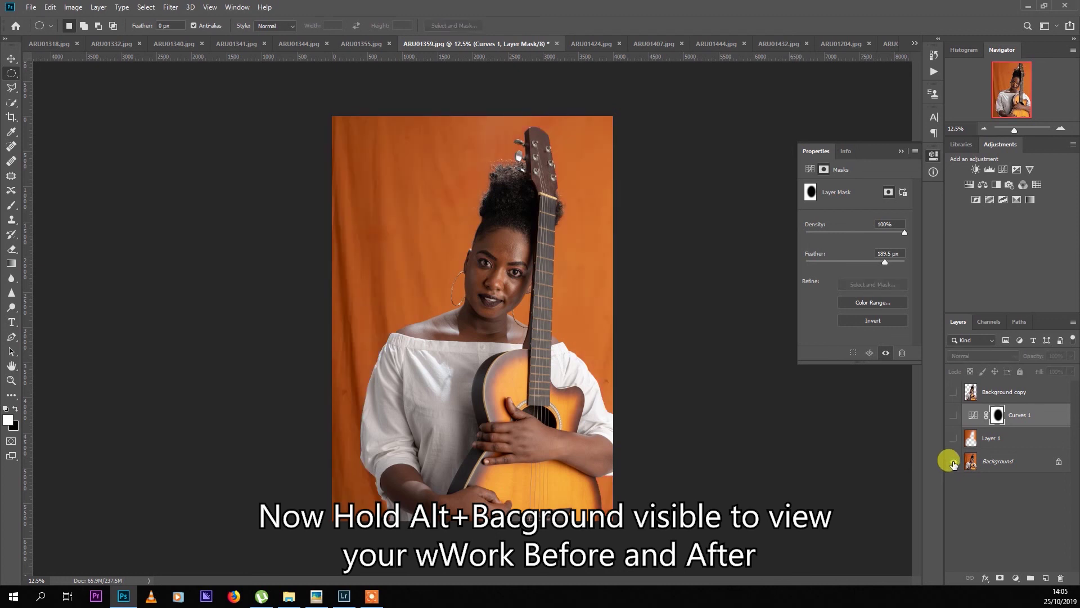
left_click(953, 465, "alt")
left_click(952, 465, "alt")
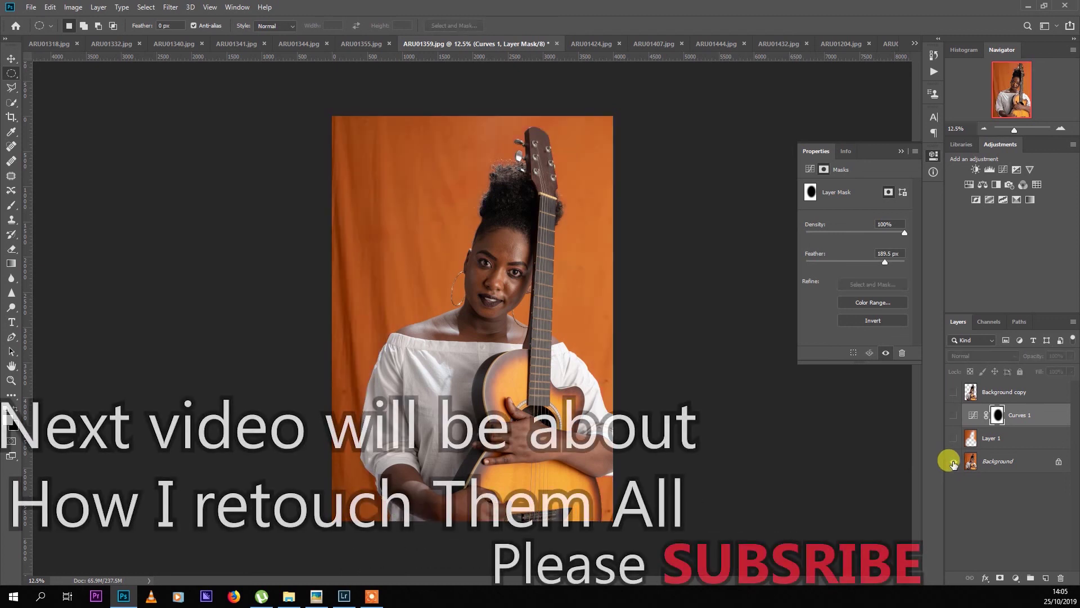
left_click(952, 465, "alt")
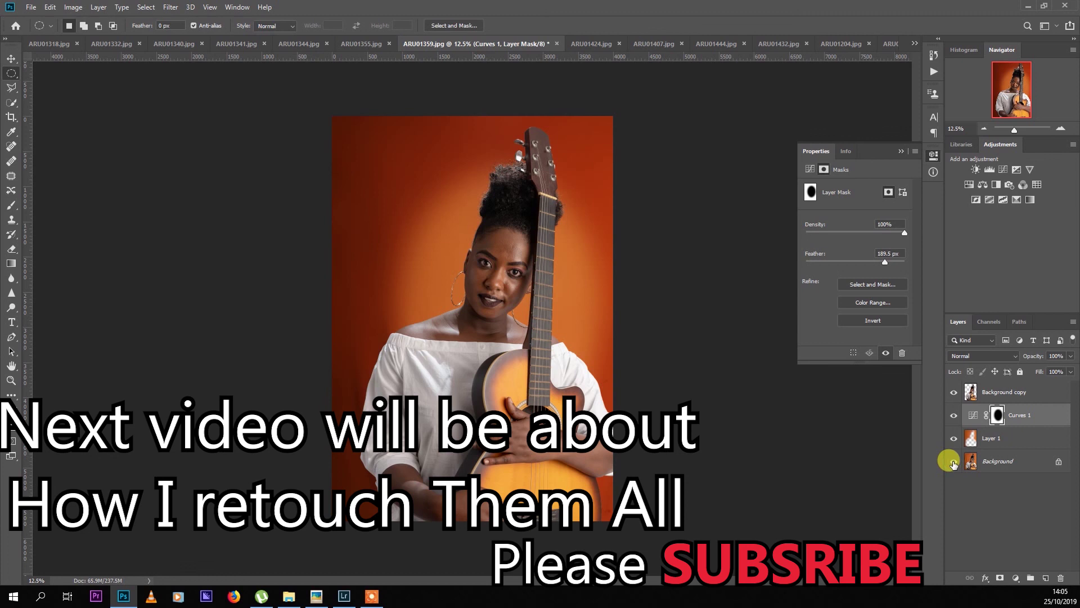